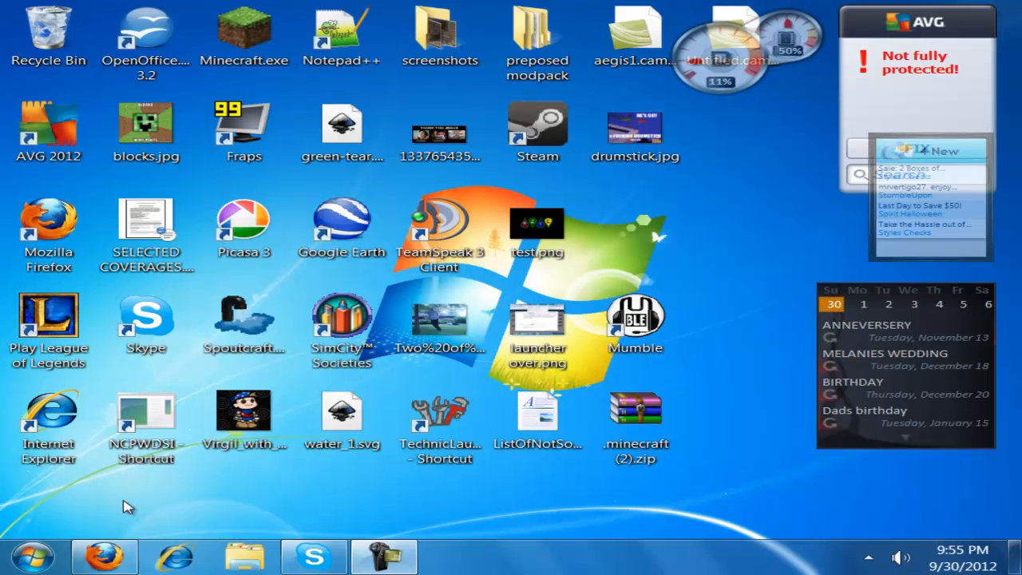
# Switch to Firefox and search Google for "java 7 jdk".
pyautogui.click(115, 564)
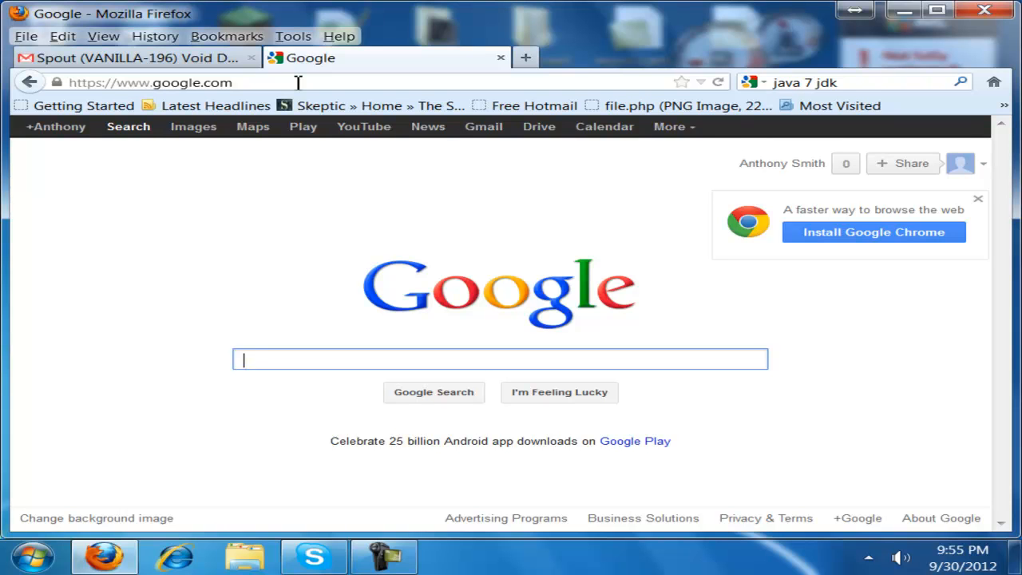
pyautogui.write('java')
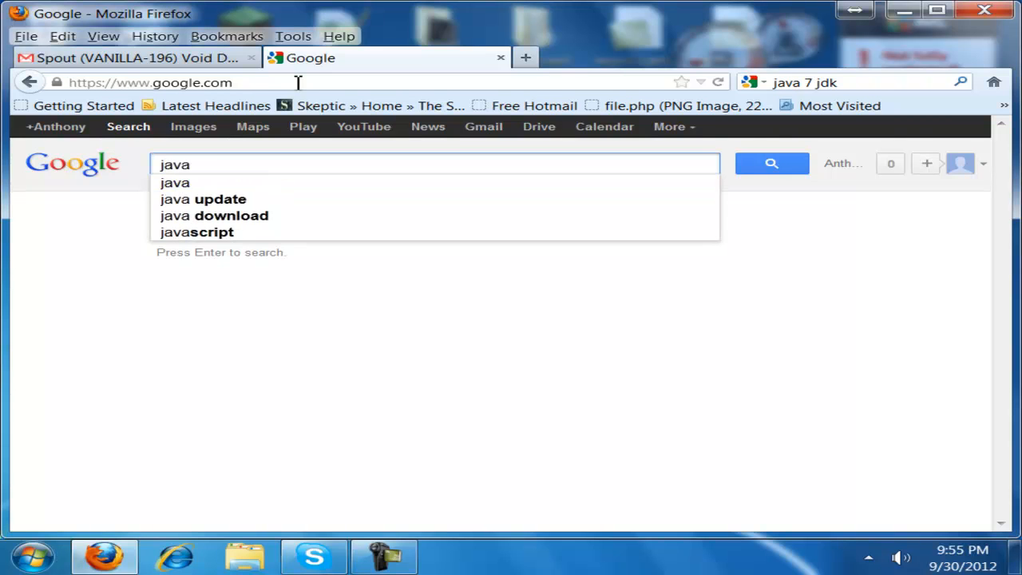
pyautogui.write(' 7')
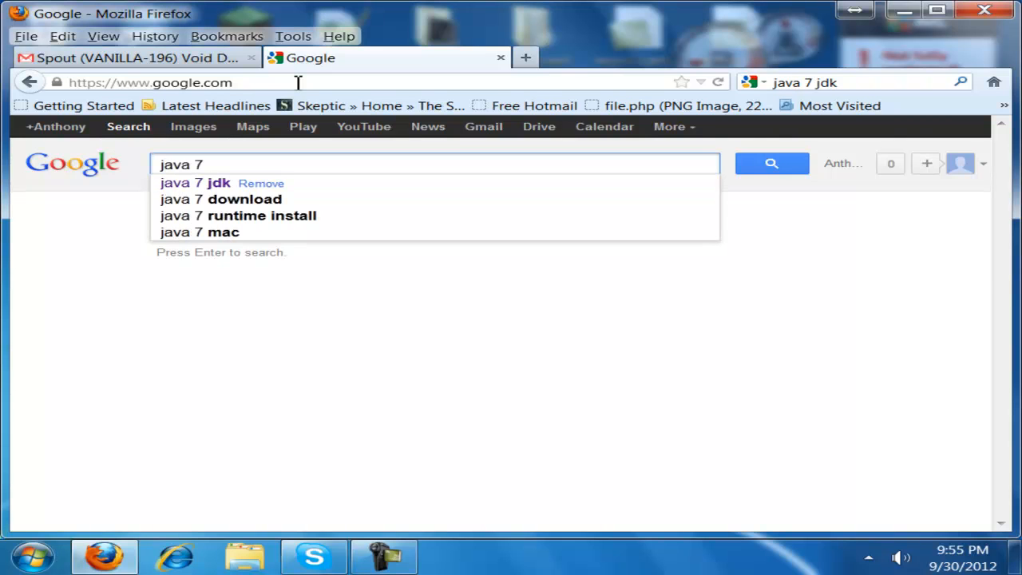
pyautogui.write(' jdk')
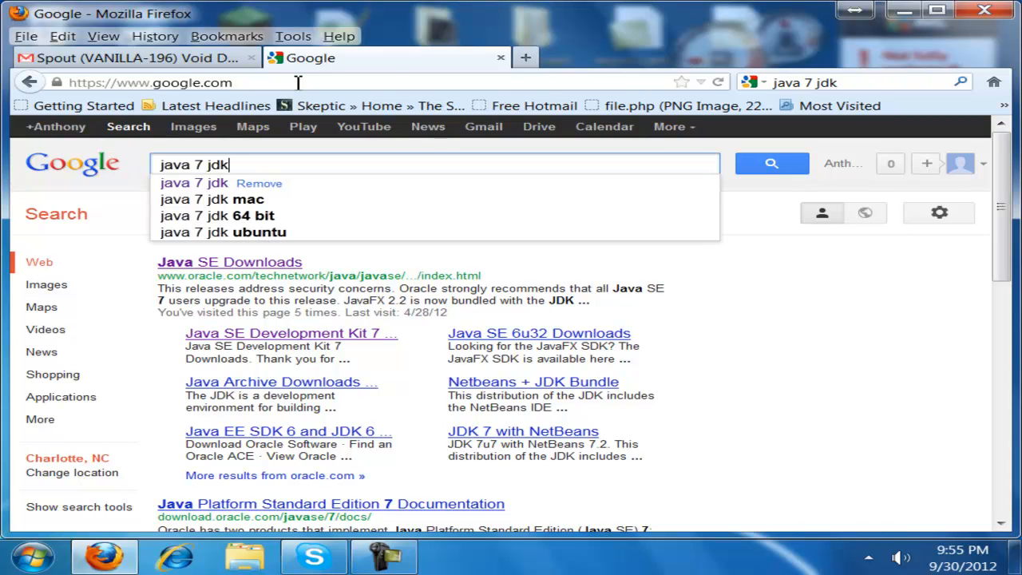
pyautogui.press('Return')
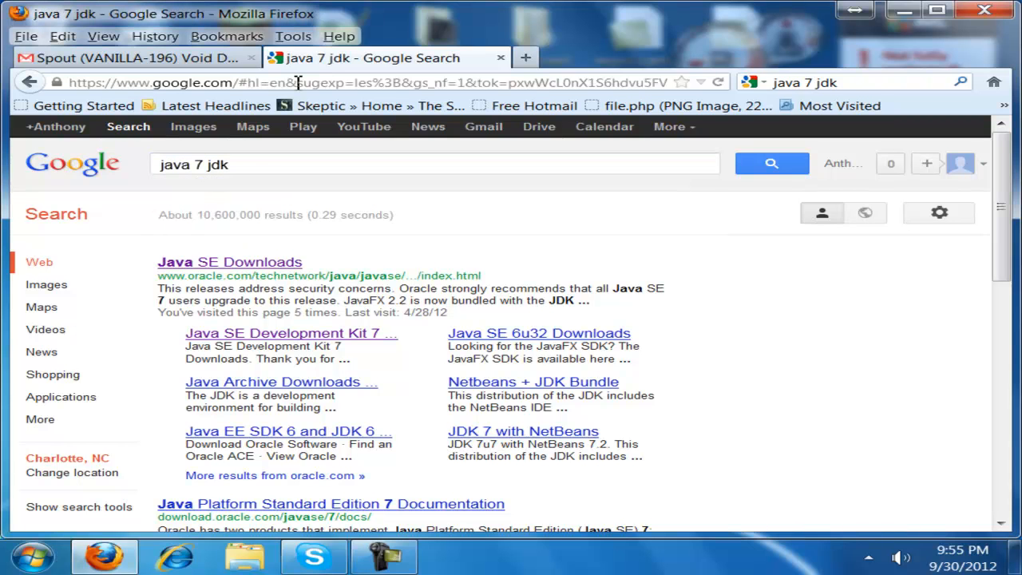
# Open Oracle's Java SE Downloads search result and go to the JDK download page for Java SE 7u7.
pyautogui.click(262, 265)
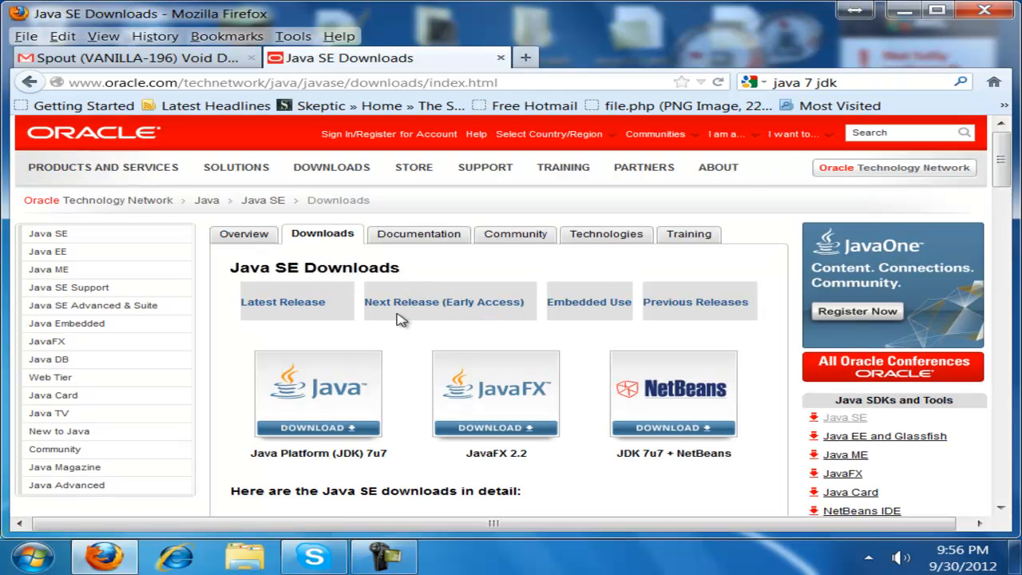
pyautogui.scroll(-3, 369, 289)
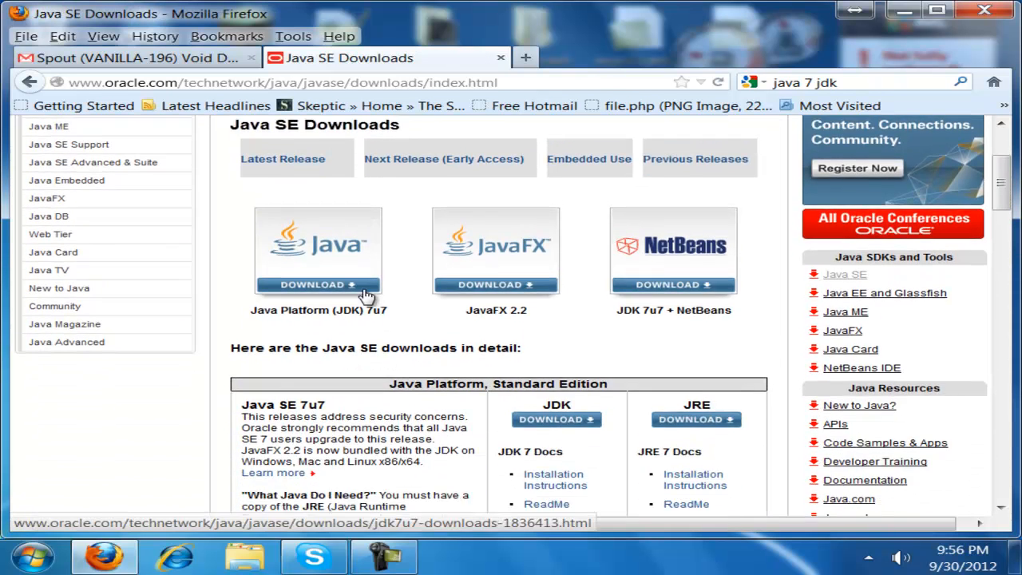
pyautogui.scroll(-3, 366, 296)
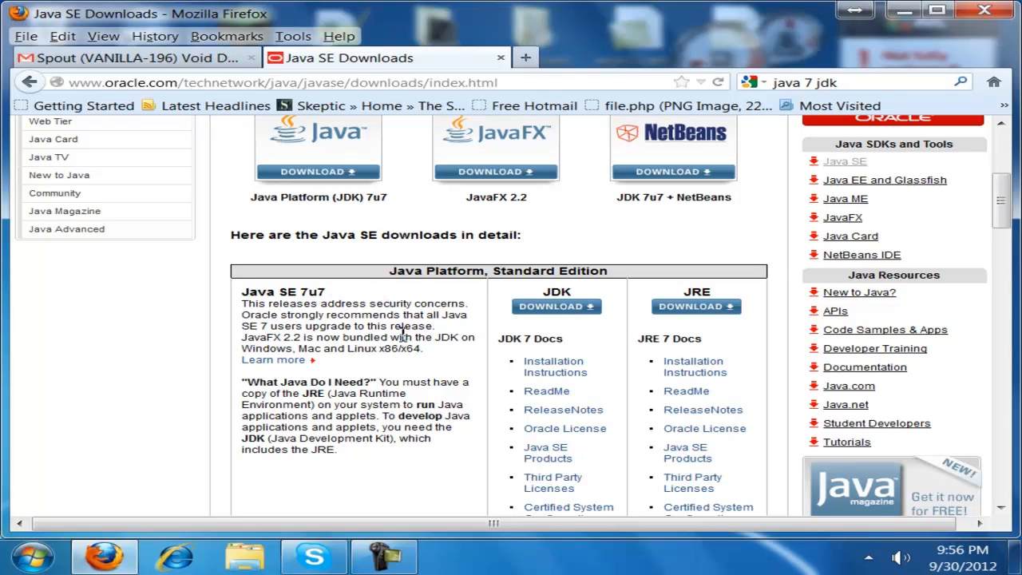
pyautogui.scroll(-1, 408, 325)
pyautogui.scroll(-1, 408, 325)
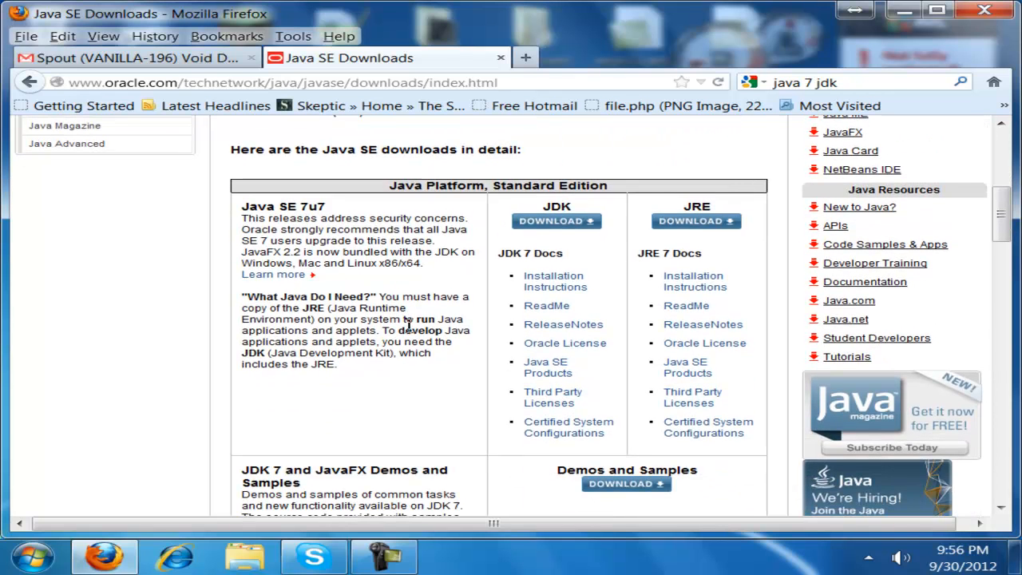
pyautogui.click(552, 225)
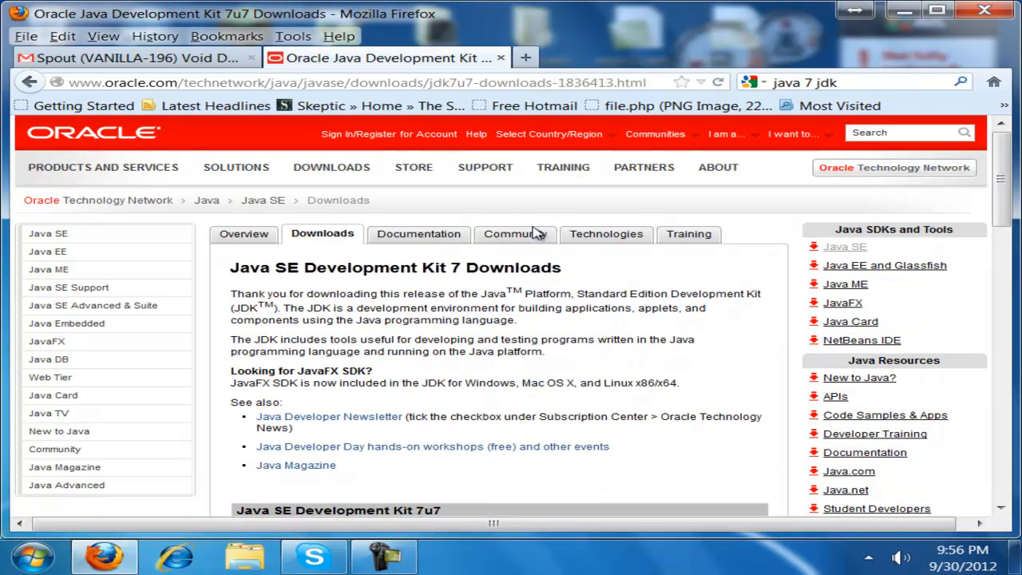
# Accept the license agreement for Java SE Development Kit 7u7 and bring up its Windows downloads.
pyautogui.scroll(-5, 293, 299)
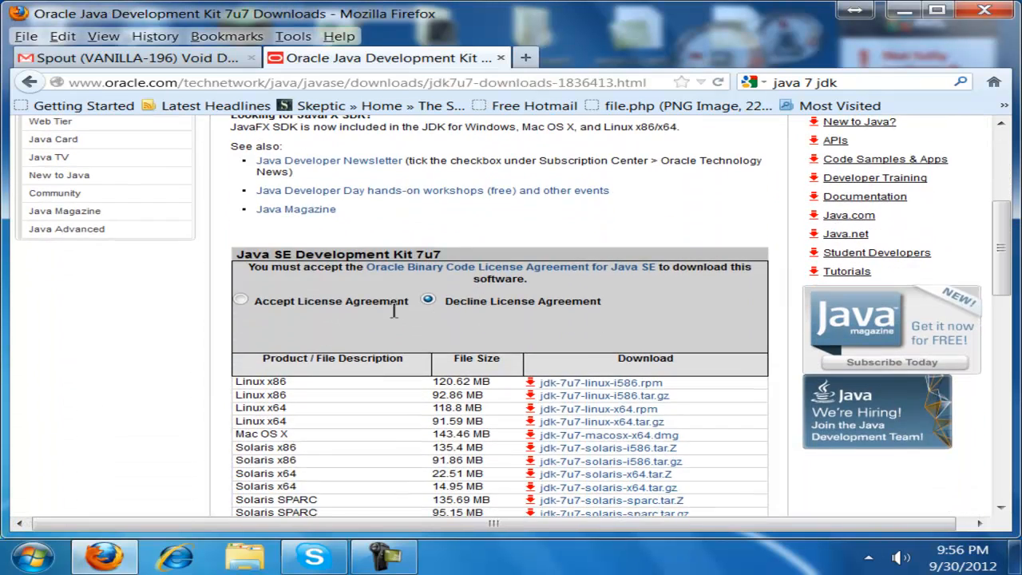
pyautogui.click(243, 303)
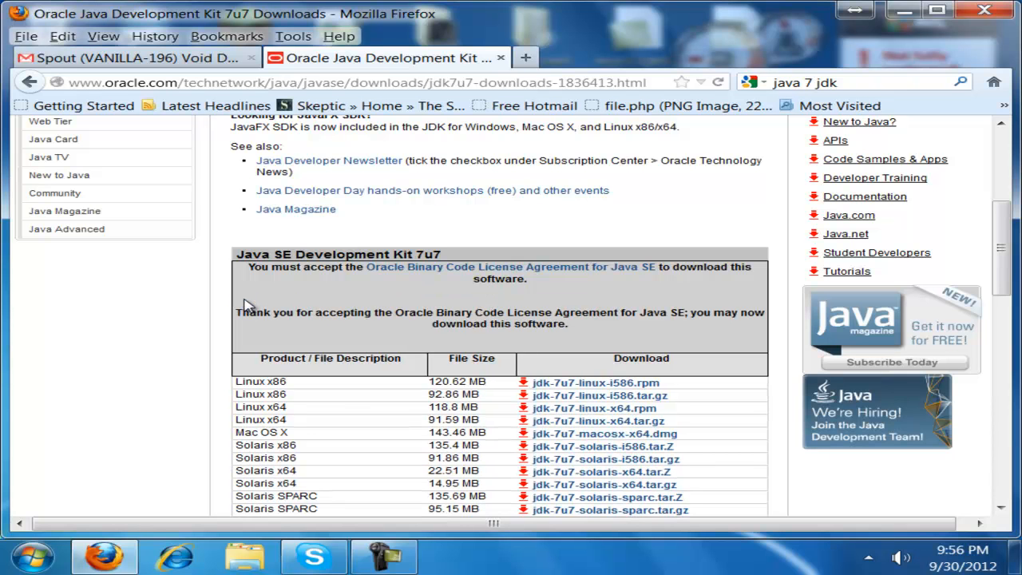
pyautogui.scroll(-3, 352, 308)
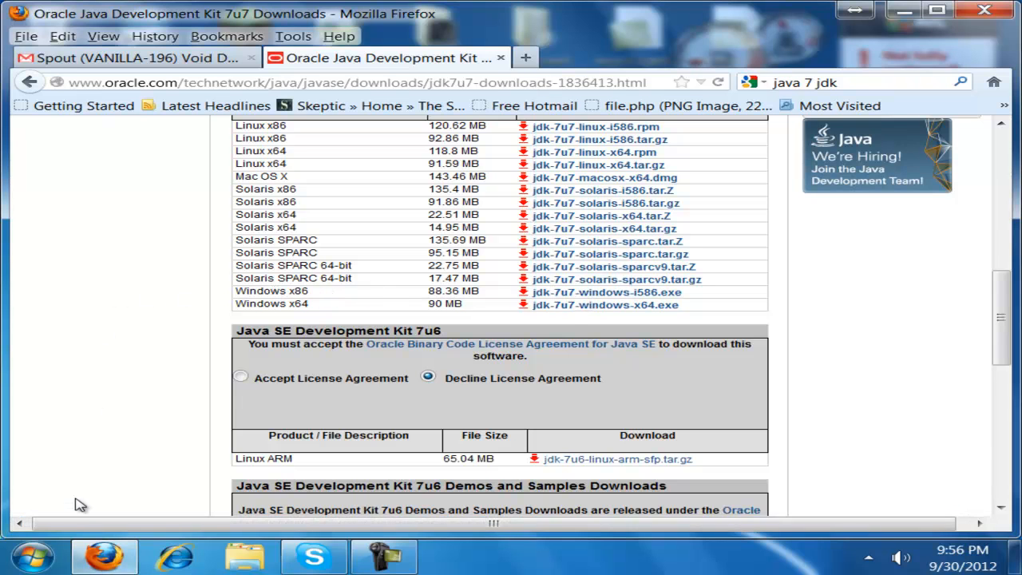
# Check the system type in the Windows computer properties, closing the System window when done.
pyautogui.click(32, 559)
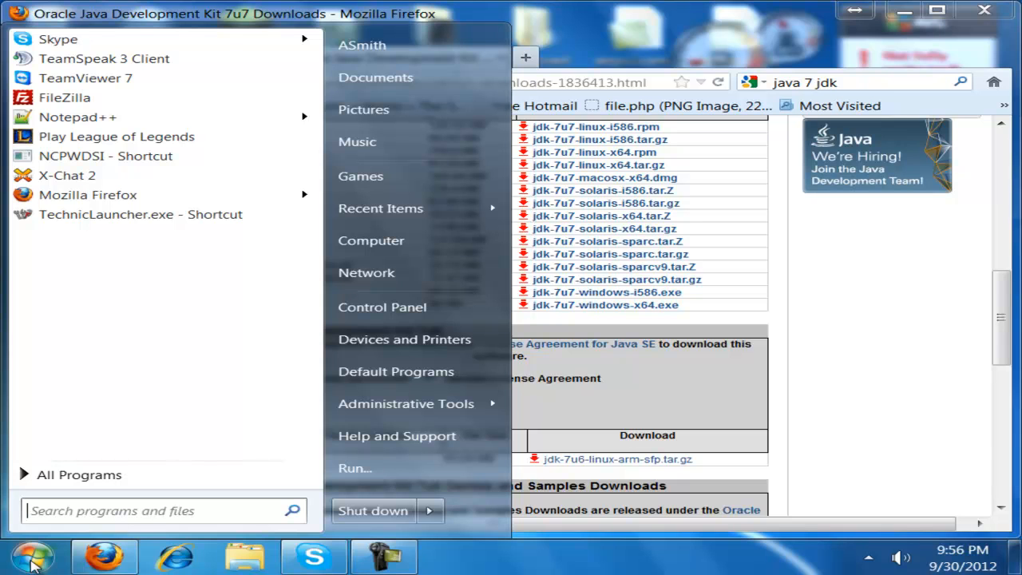
pyautogui.rightClick(421, 243)
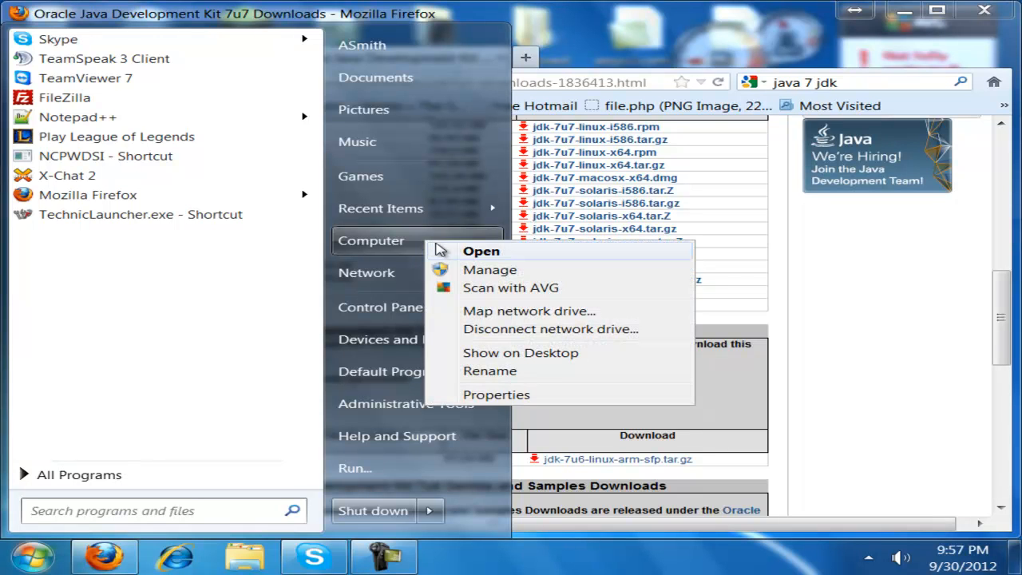
pyautogui.click(479, 396)
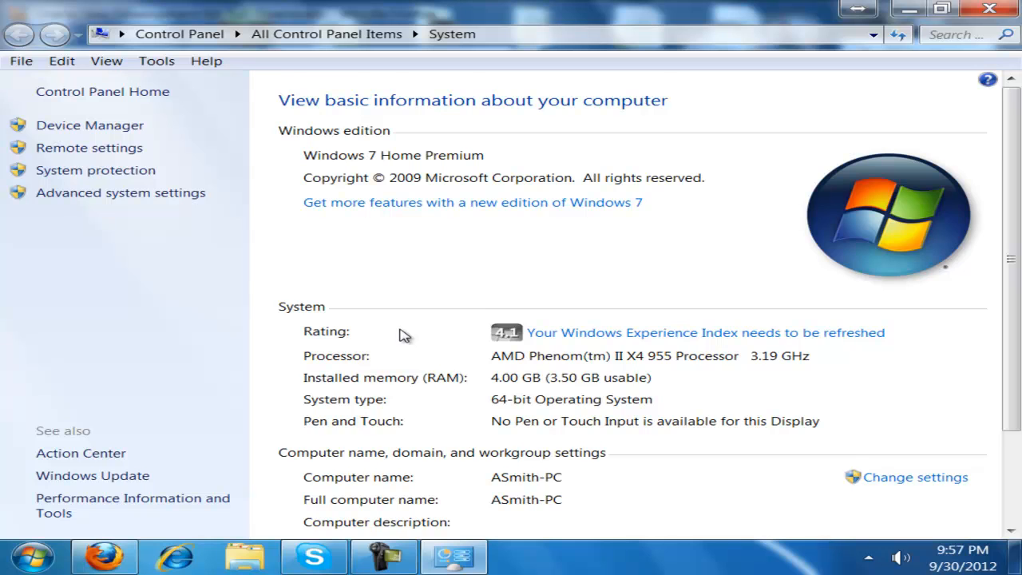
pyautogui.scroll(-1, 403, 334)
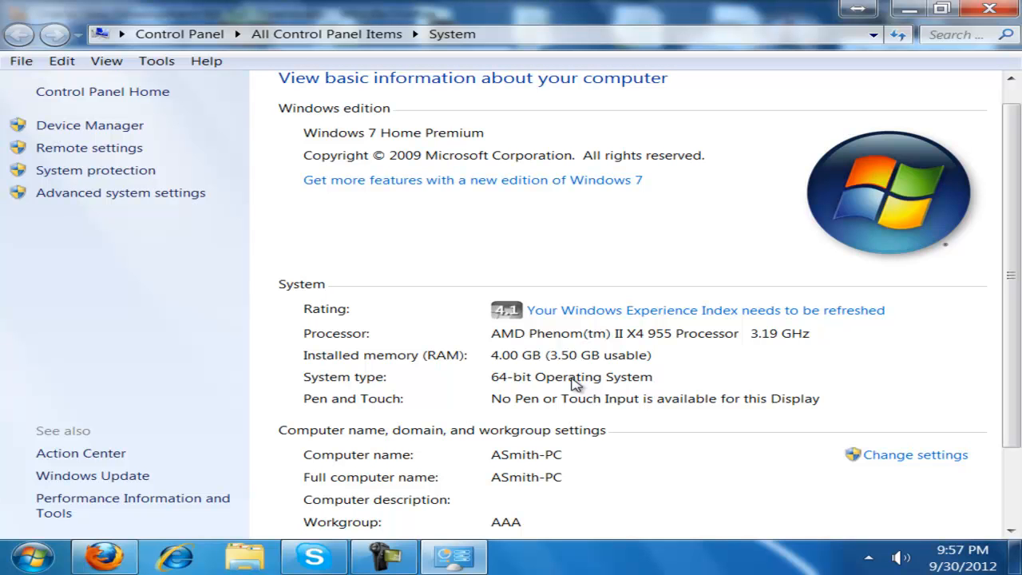
pyautogui.click(991, 11)
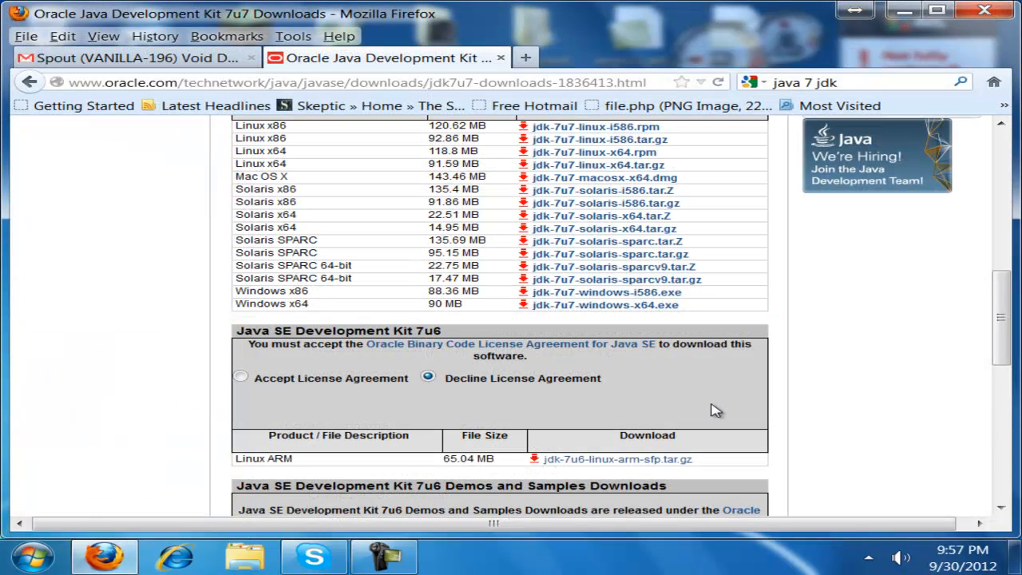
# Download the Windows x64 installer jdk-7u7-windows-x64.exe and save the file.
pyautogui.scroll(5, 715, 408)
pyautogui.scroll(-15, 715, 408)
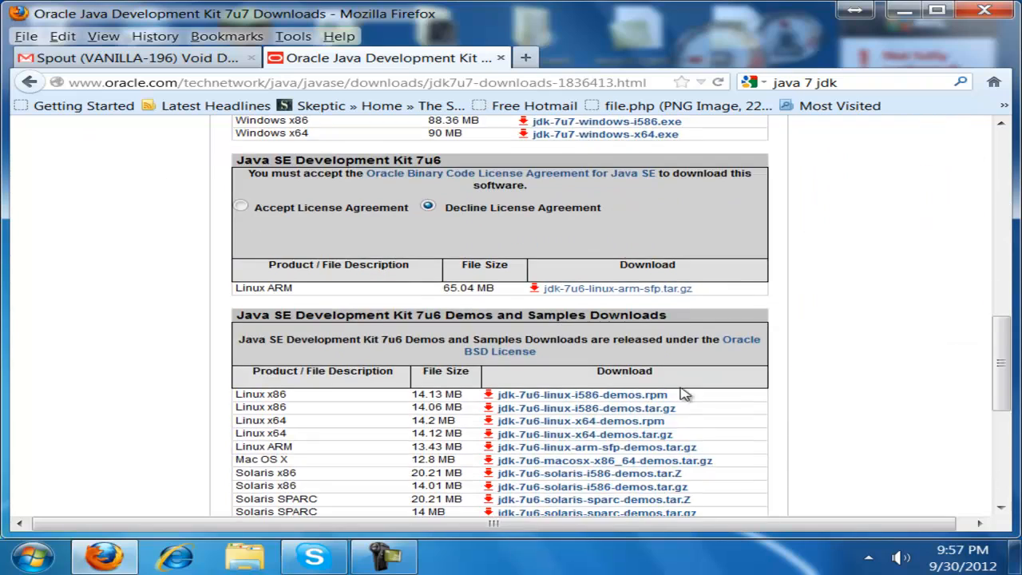
pyautogui.scroll(5, 684, 393)
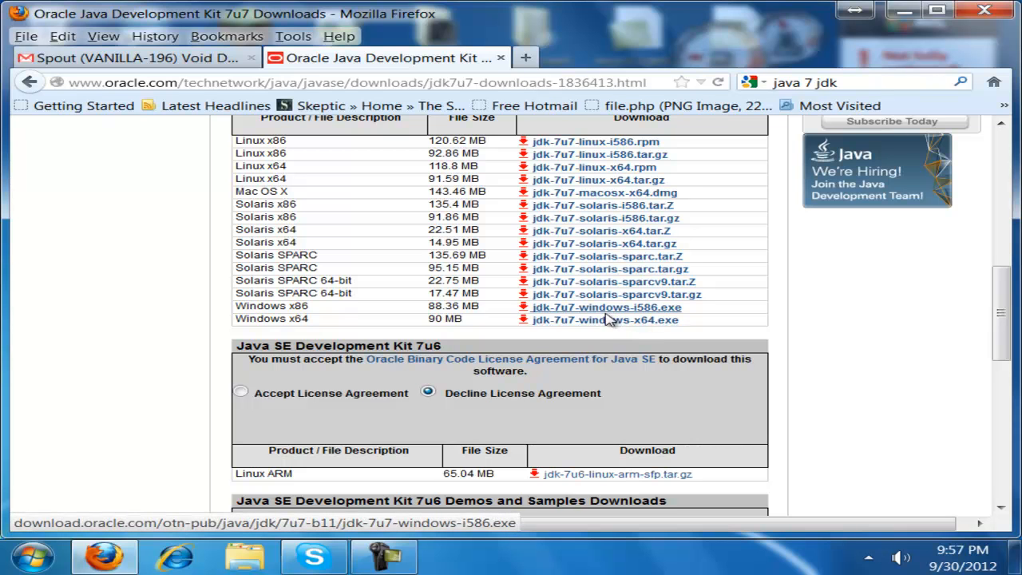
pyautogui.click(600, 322)
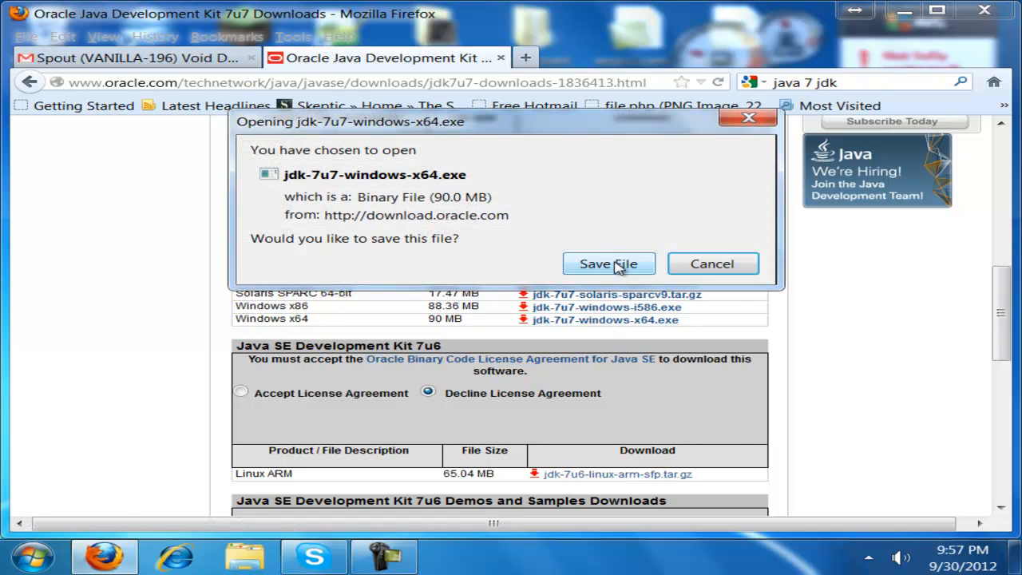
pyautogui.click(617, 266)
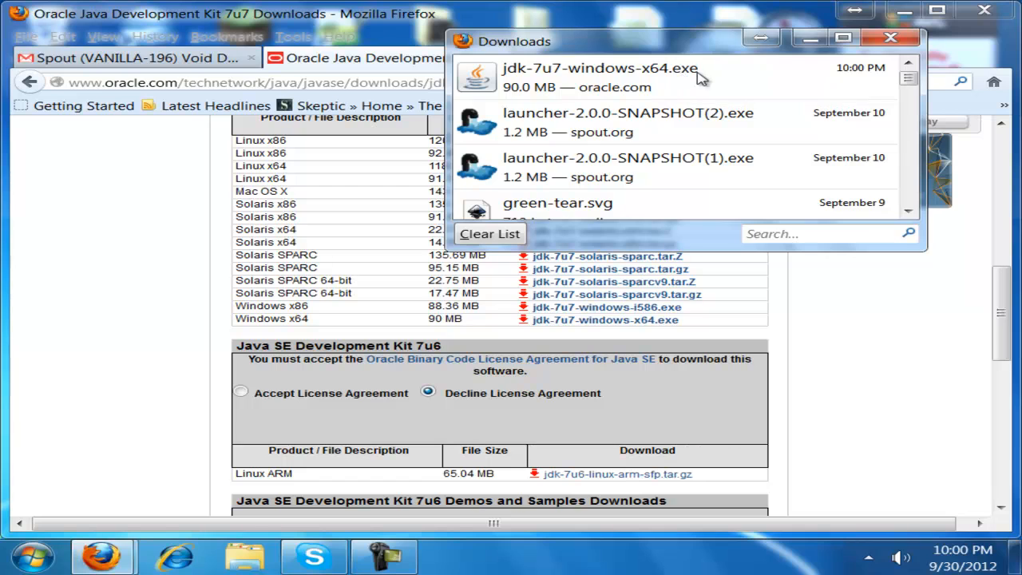
pyautogui.click(674, 75)
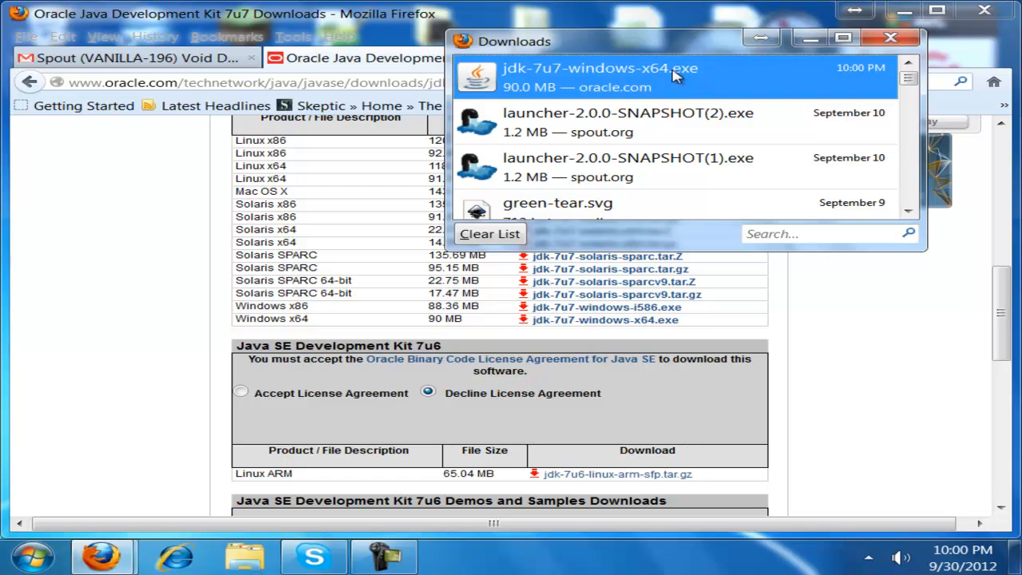
pyautogui.doubleClick(674, 75)
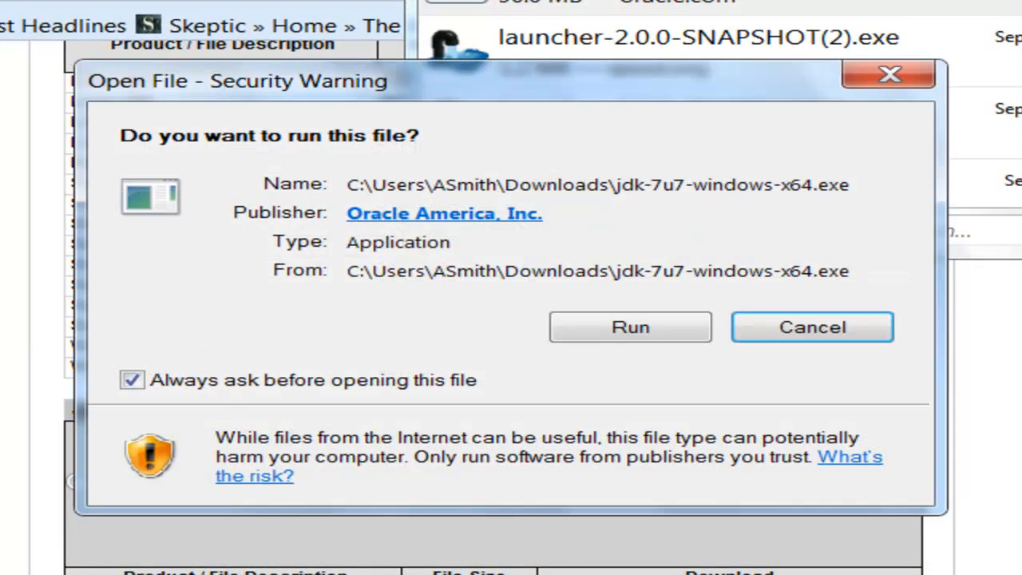
pyautogui.click(886, 77)
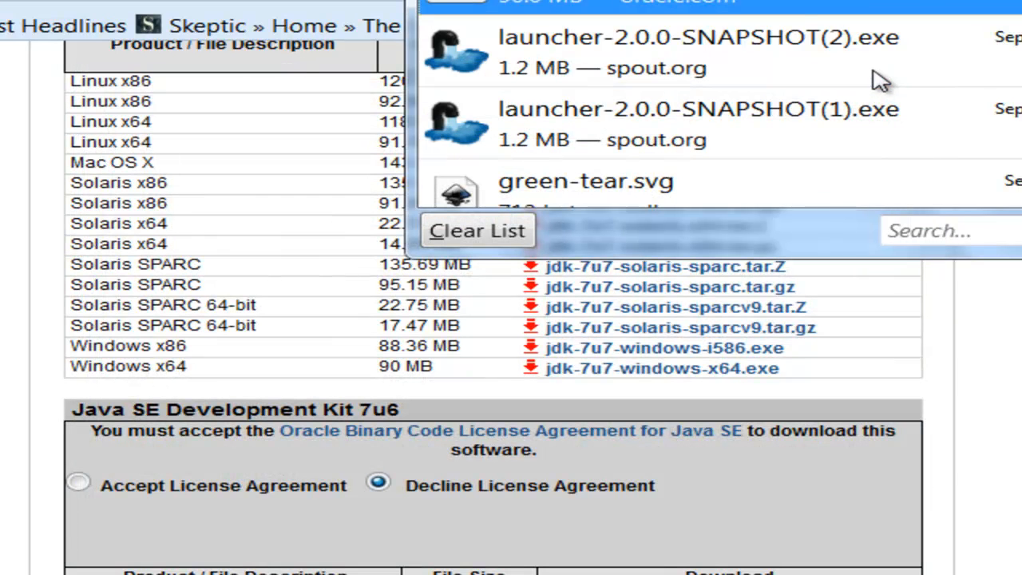
# View the downloaded jdk-7u7-windows-x64.exe in its containing folder, closing the folder window when done.
pyautogui.rightClick(742, 3)
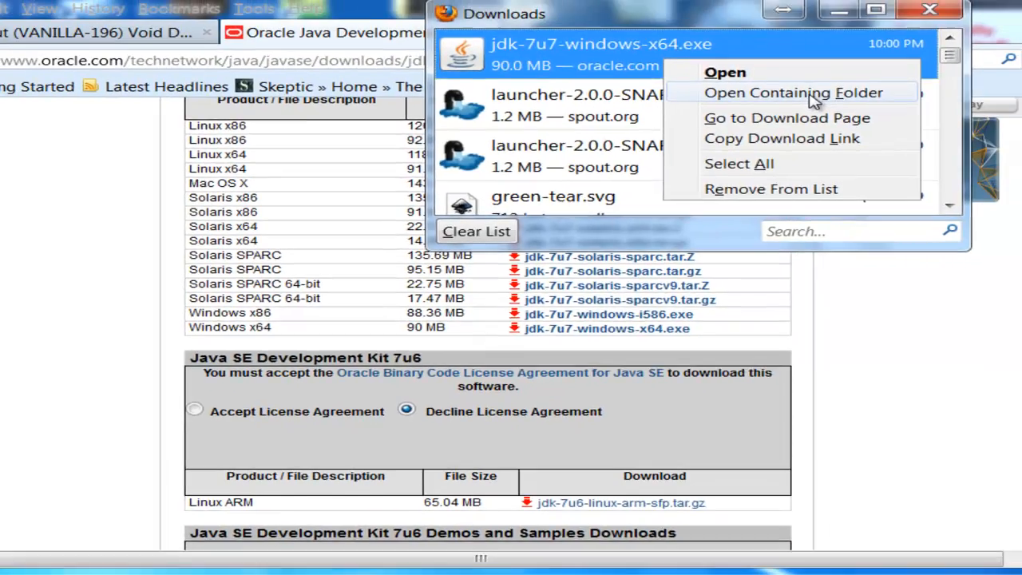
pyautogui.click(806, 94)
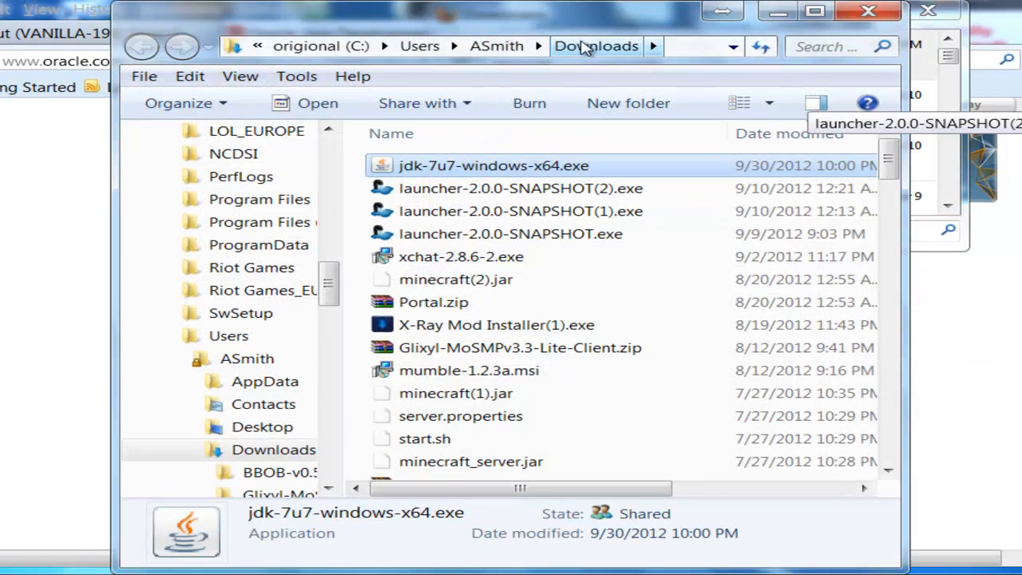
pyautogui.click(868, 11)
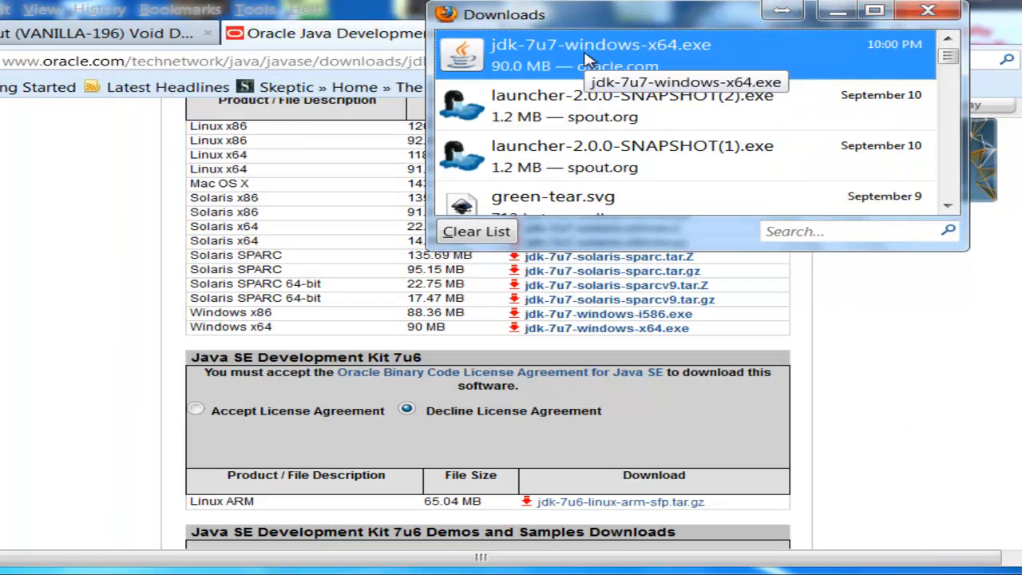
# Run jdk-7u7-windows-x64.exe and install the JDK with the default features to C:\Program Files\Java\jdk1.7.0_07\.
pyautogui.doubleClick(587, 61)
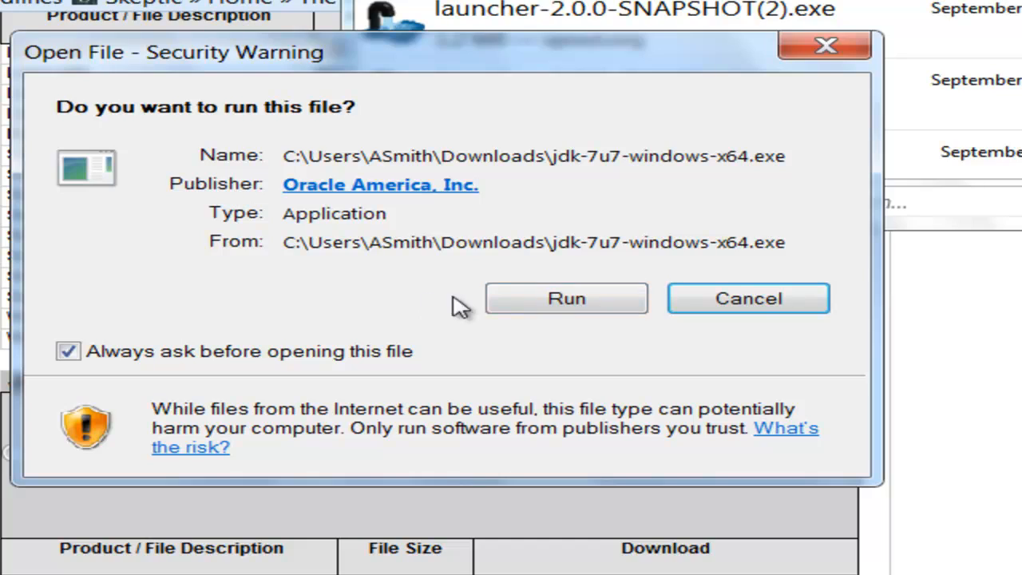
pyautogui.click(564, 297)
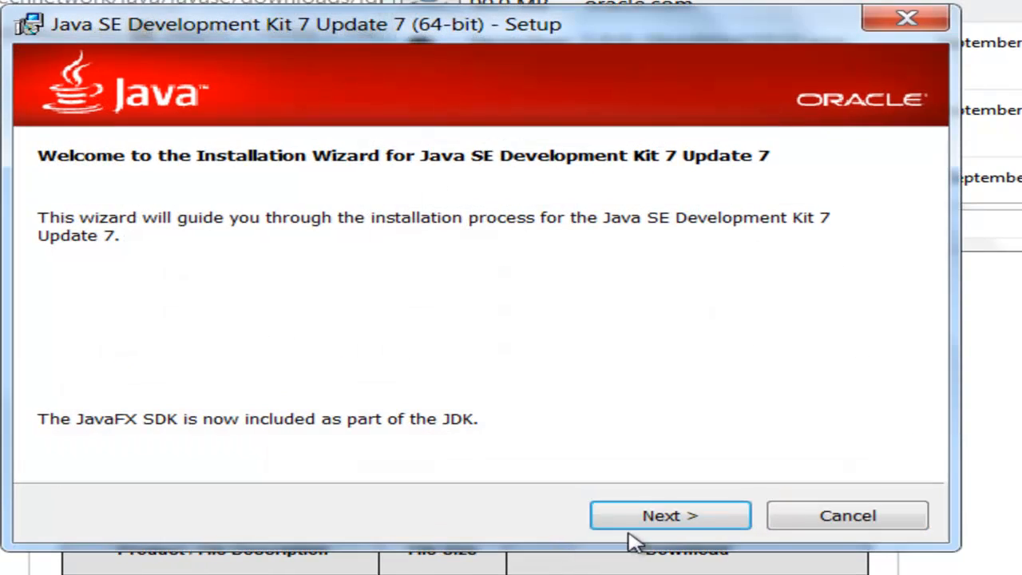
pyautogui.click(670, 518)
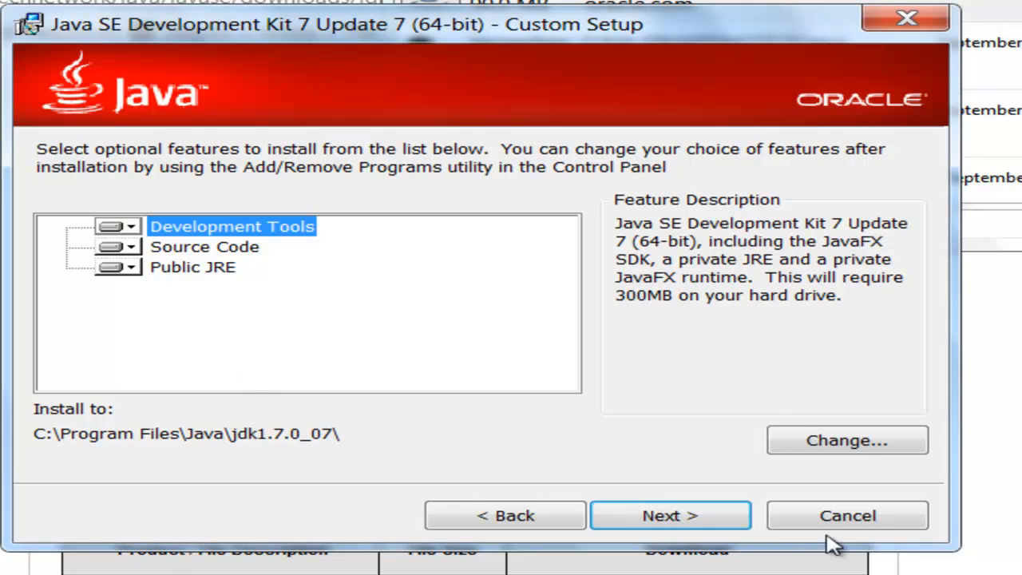
pyautogui.click(677, 518)
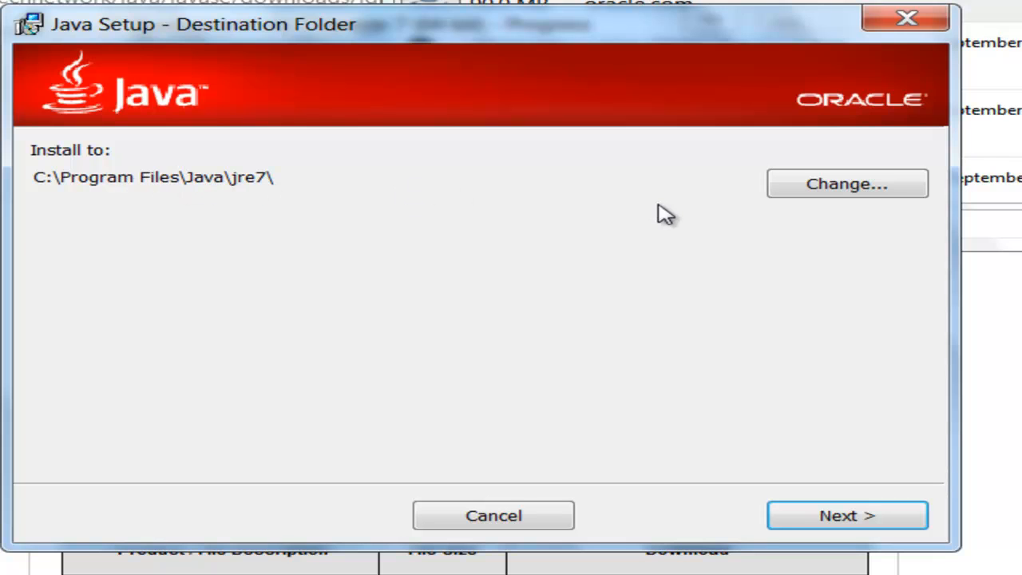
# Review the JRE destination folder options and install the JRE to the default C:\Program Files\Java\jre7\.
pyautogui.click(815, 193)
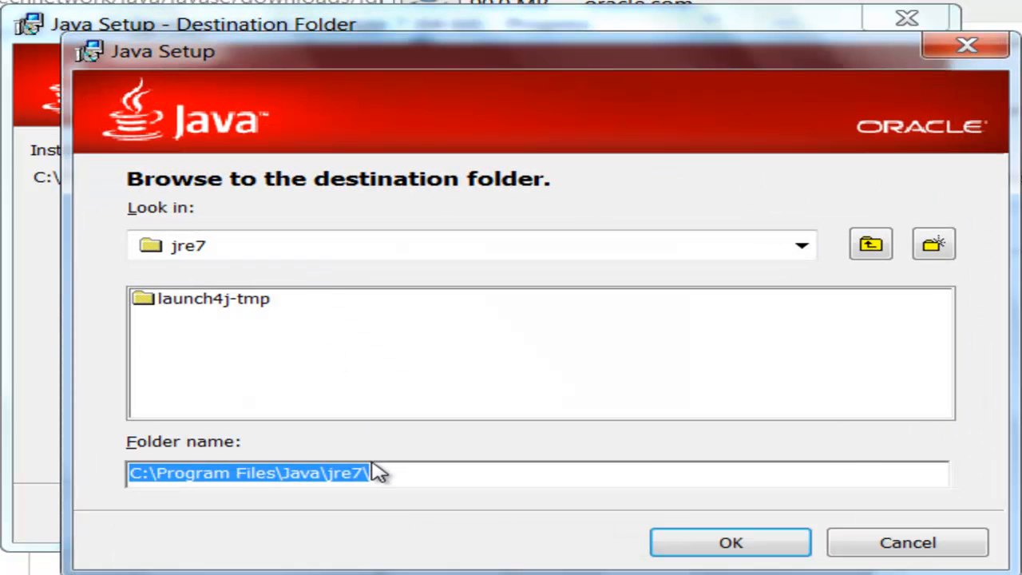
pyautogui.click(893, 544)
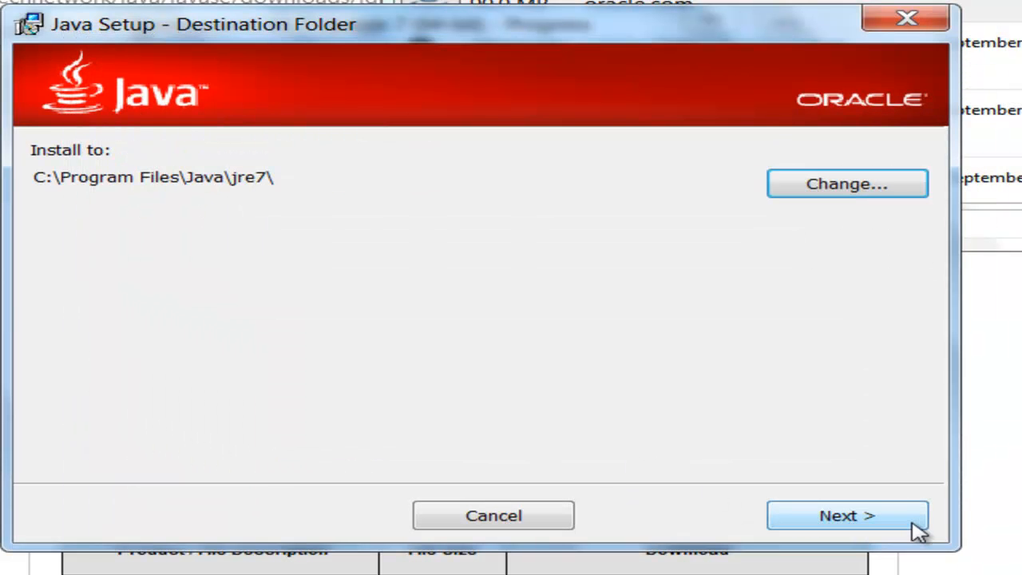
pyautogui.click(919, 532)
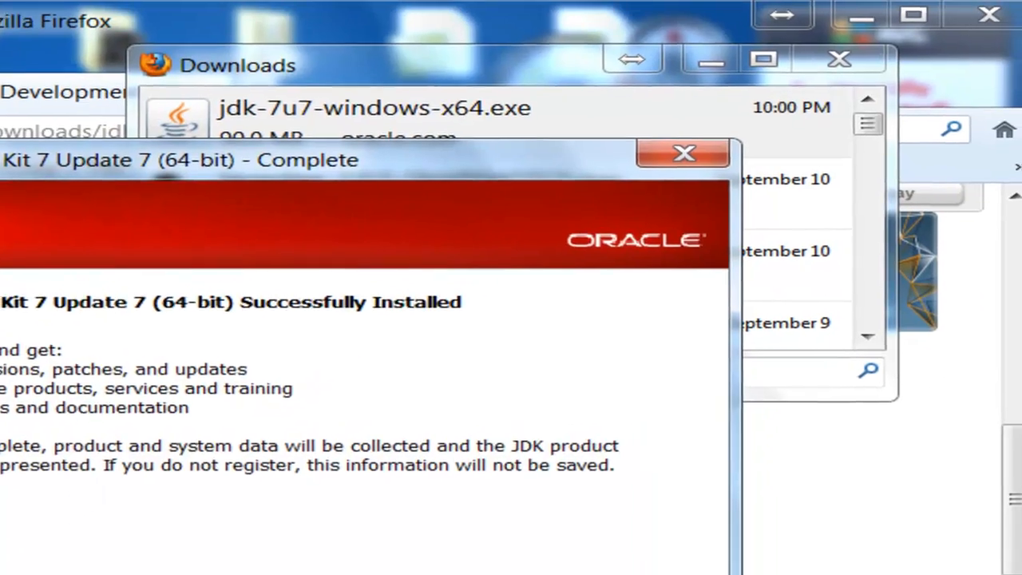
# Finish the JDK setup and close the product registration page that it opens in the browser.
pyautogui.click(675, 574)
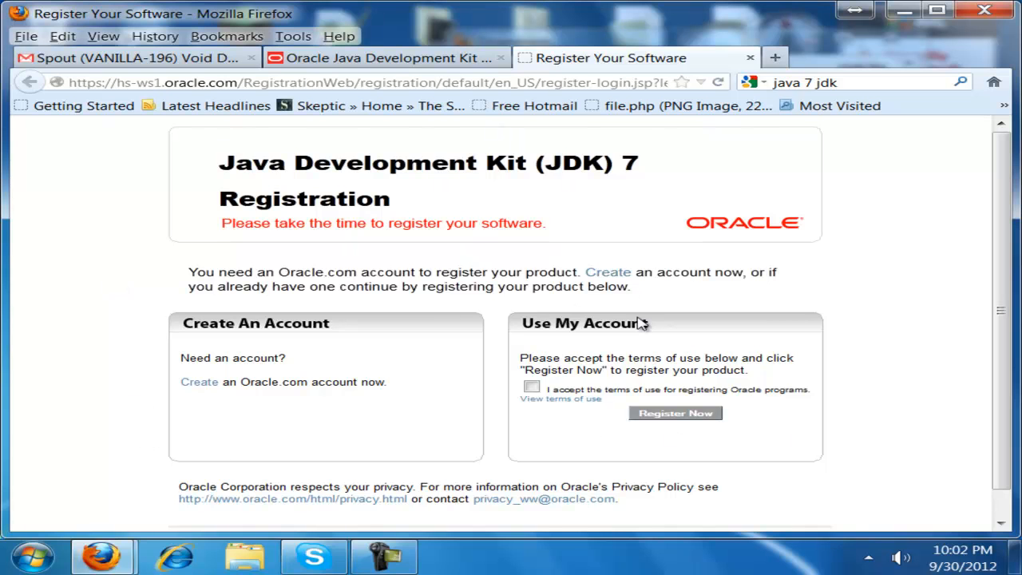
pyautogui.click(751, 57)
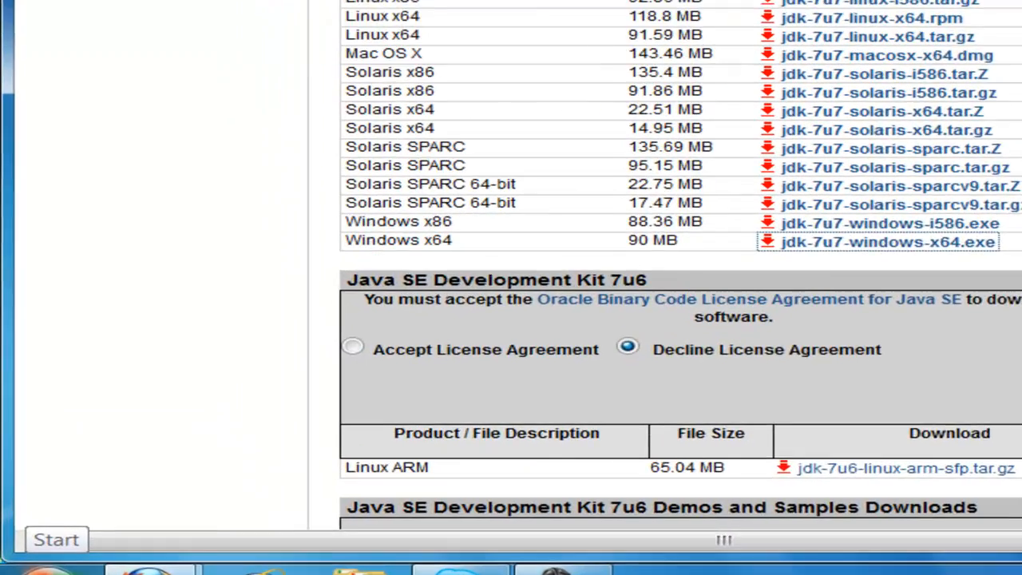
# Open a Command Prompt, check the installed Java version with java -version, and close the window.
pyautogui.click(24, 562)
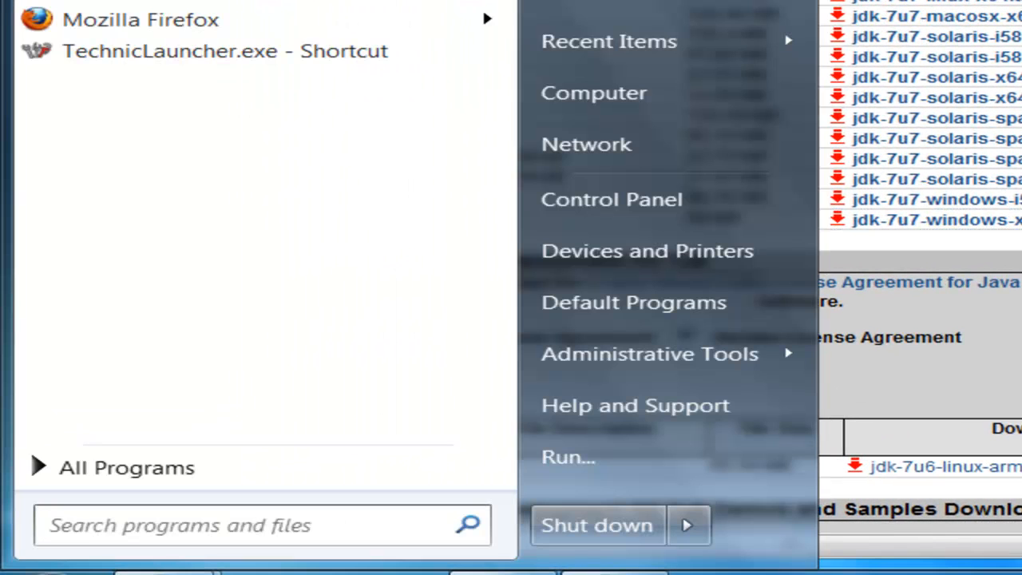
pyautogui.write('cm')
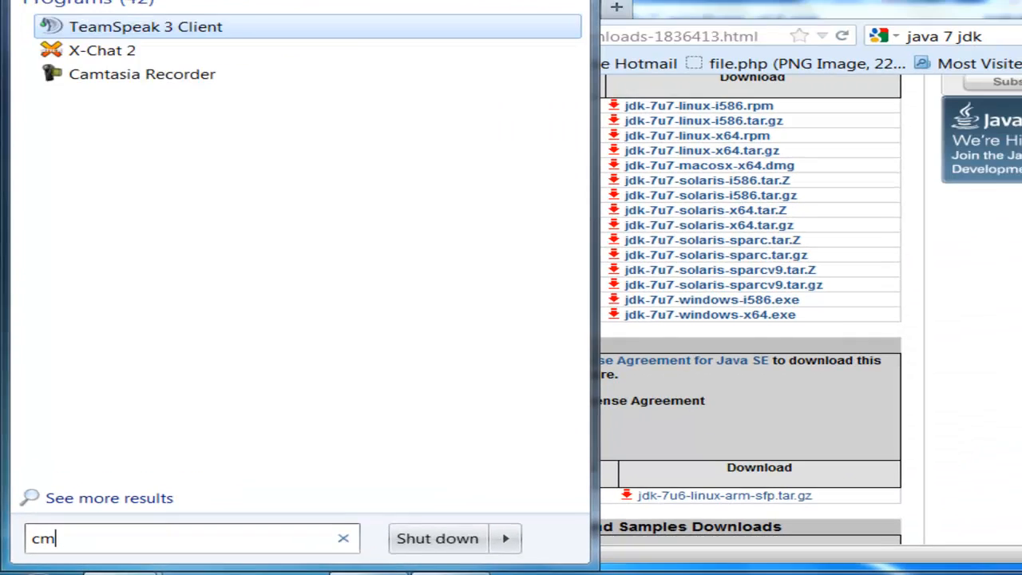
pyautogui.write('d')
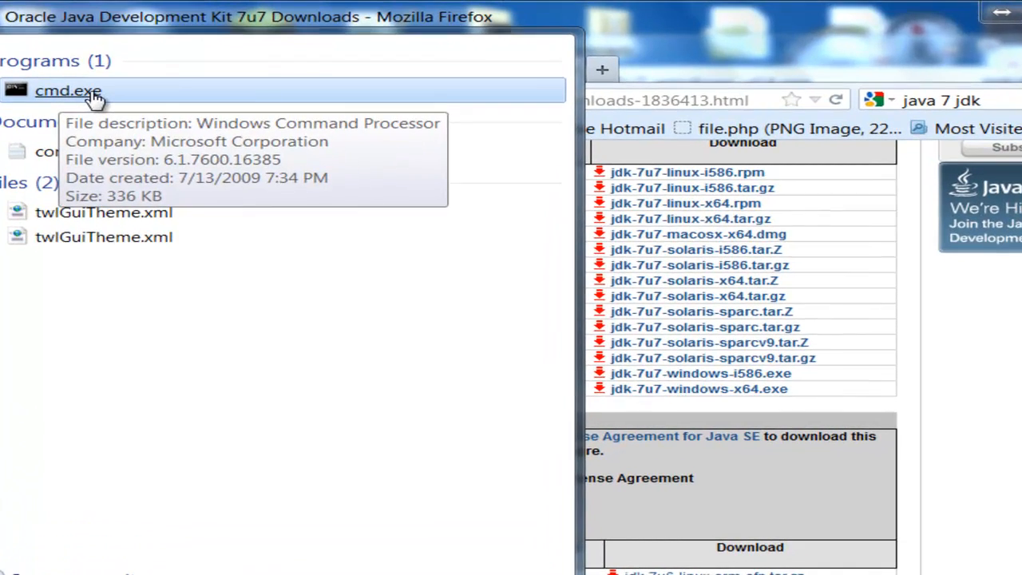
pyautogui.click(99, 86)
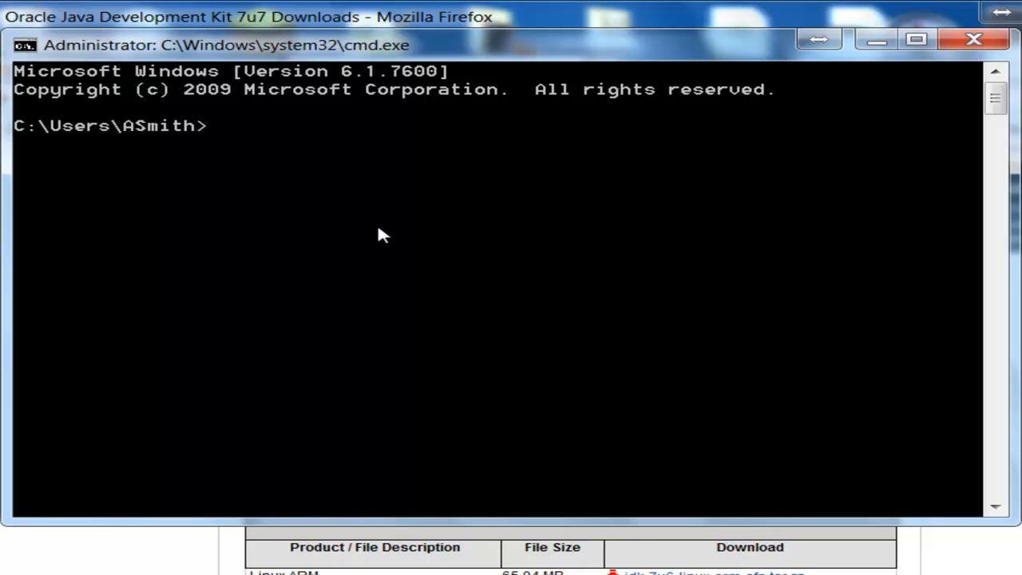
pyautogui.write('java')
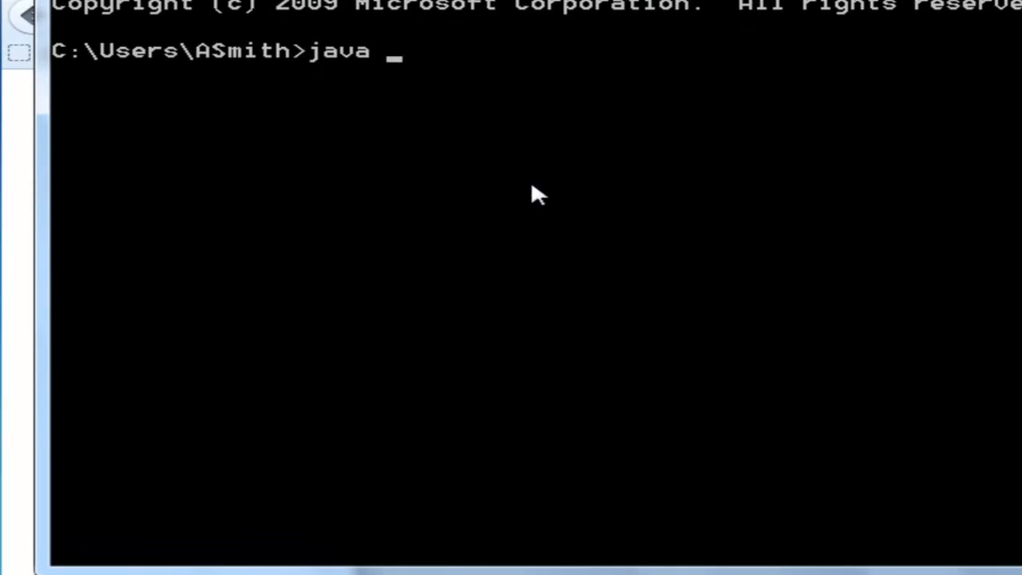
pyautogui.write(' -version')
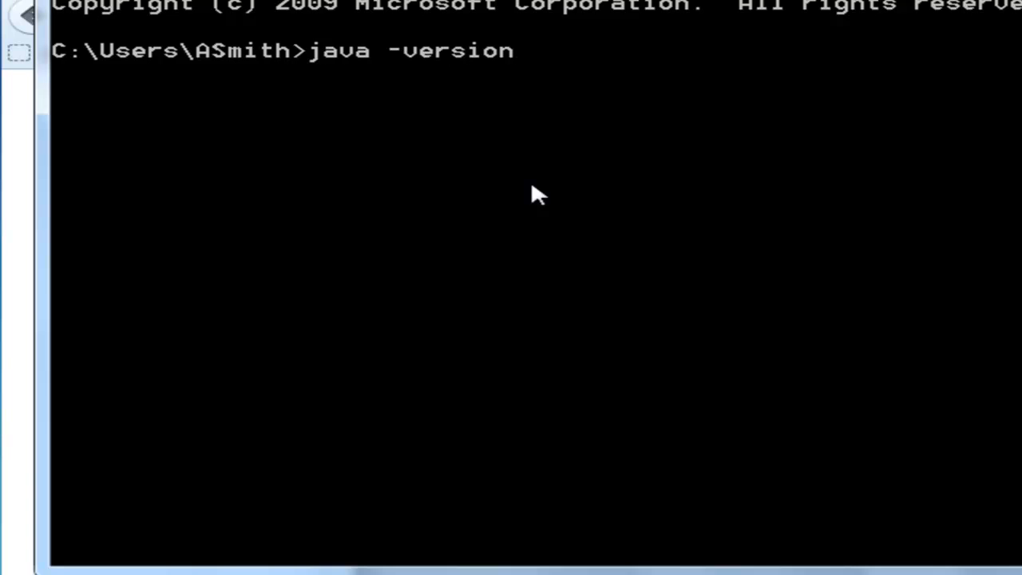
pyautogui.press('Return')
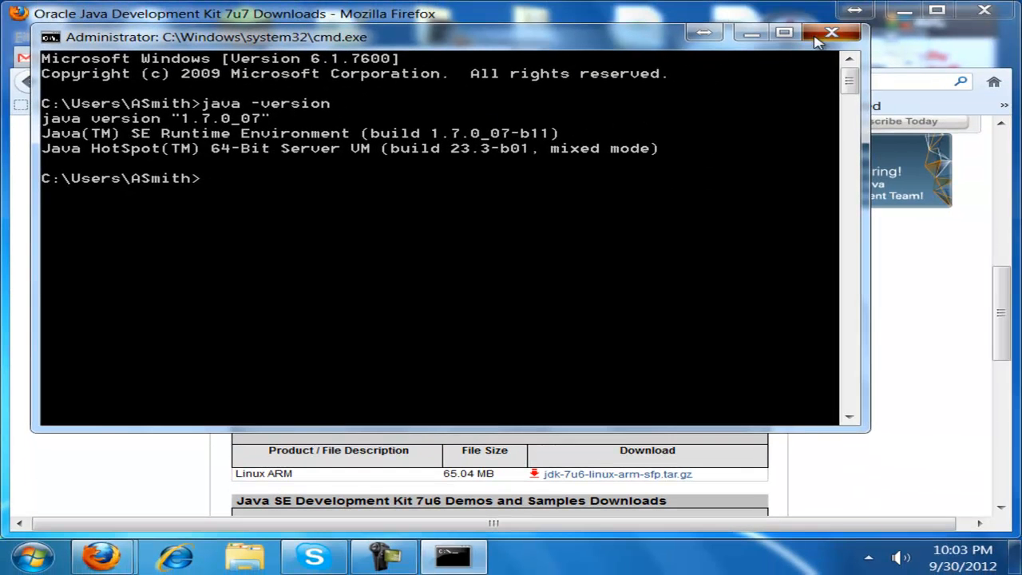
pyautogui.click(816, 38)
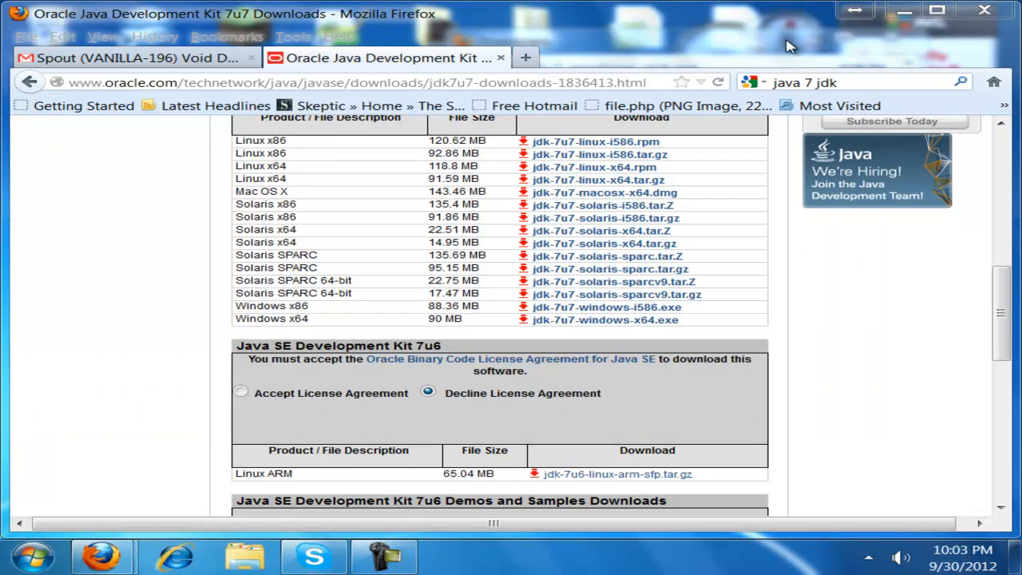
# Open the Environment Variables settings through the computer's properties and its advanced system settings.
pyautogui.click(32, 559)
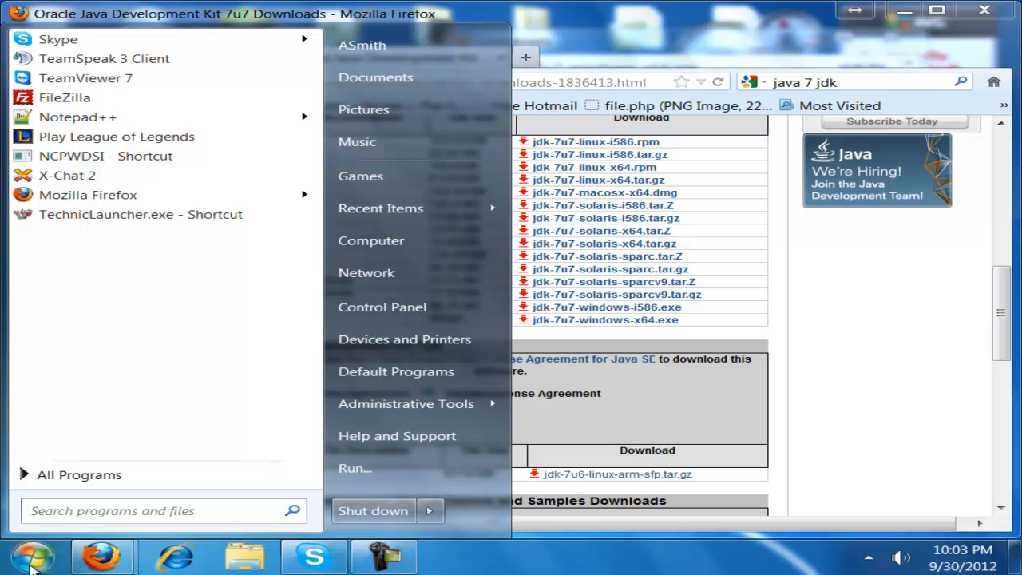
pyautogui.rightClick(406, 244)
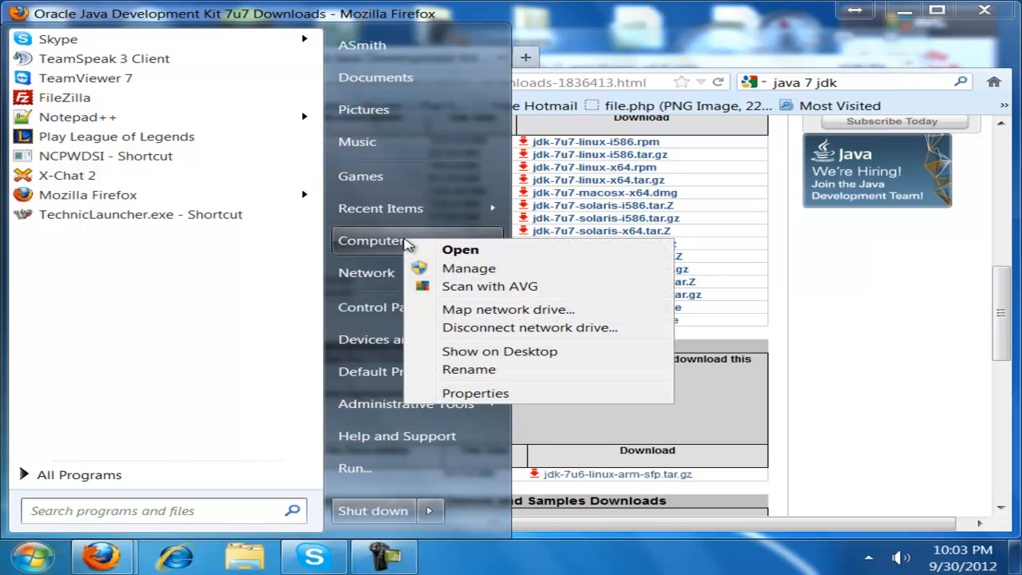
pyautogui.click(491, 393)
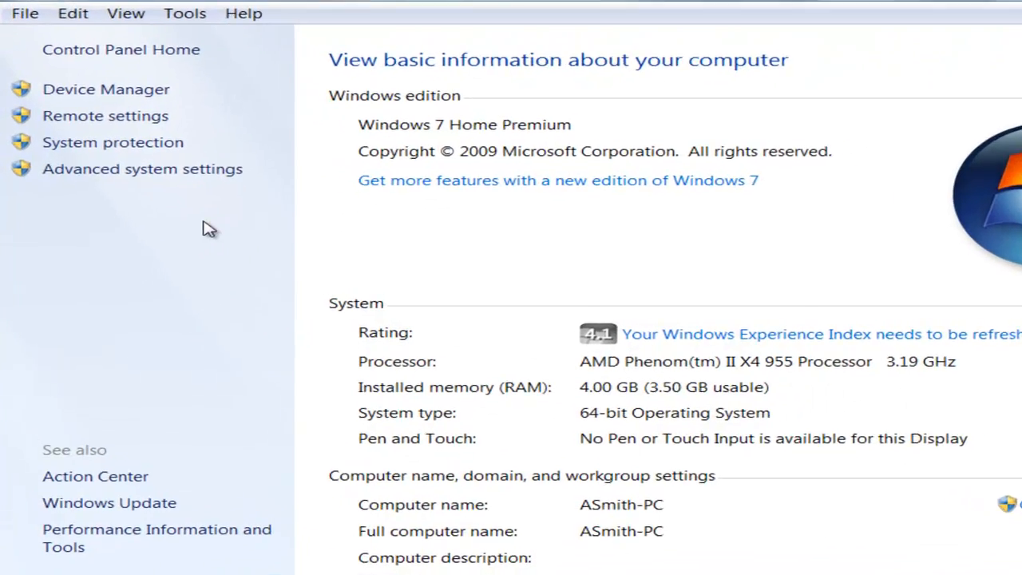
pyautogui.click(212, 170)
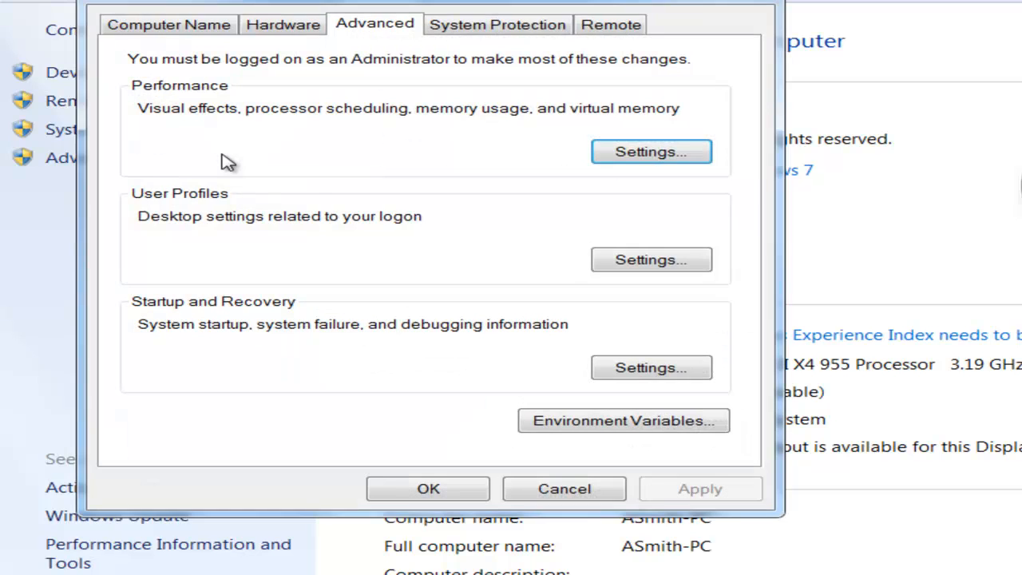
pyautogui.moveTo(232, 4); pyautogui.dragTo(269, 31)
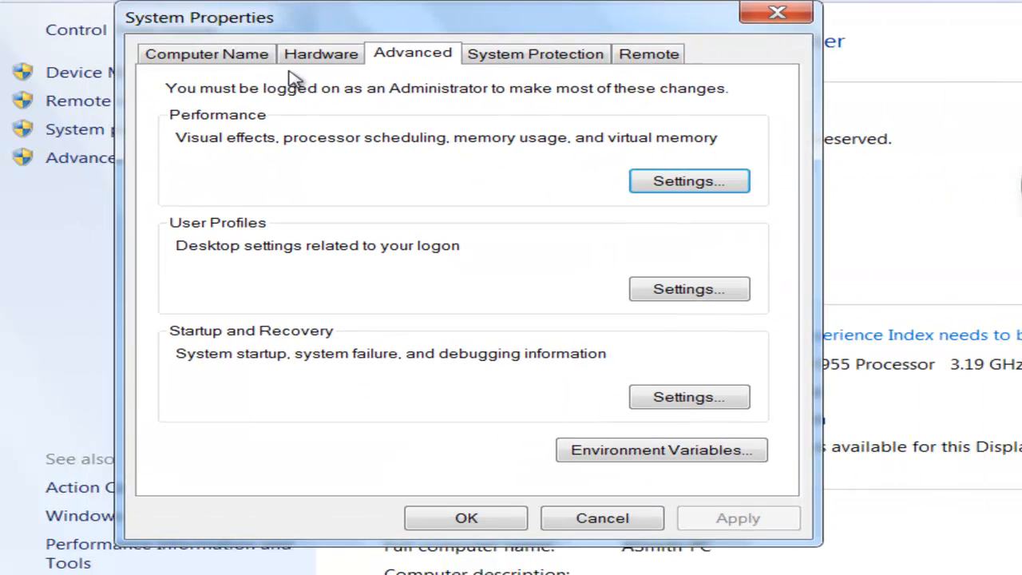
pyautogui.click(620, 454)
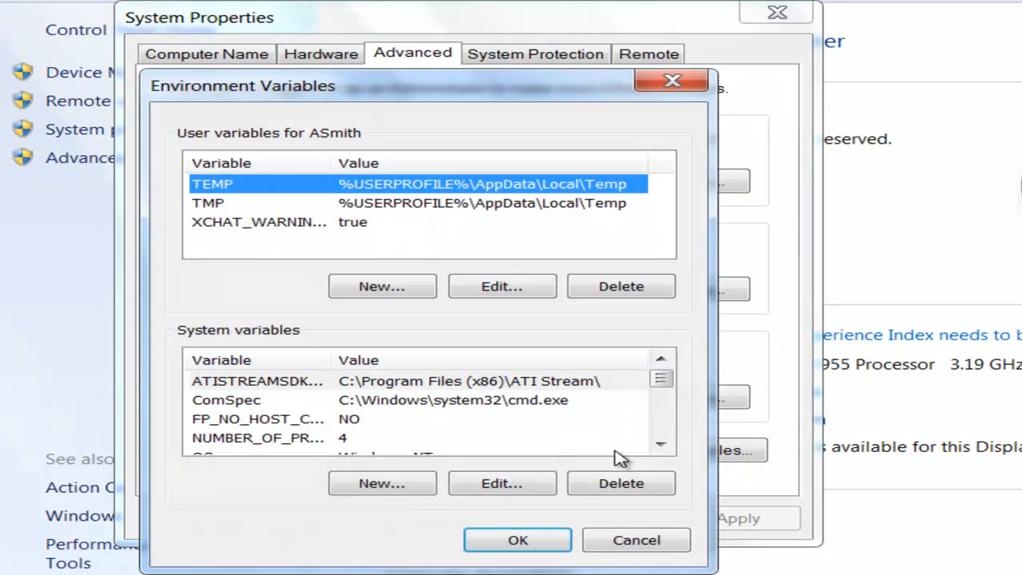
# Edit the Path system variable and append C:\Program Files\Java\jre7\ to the end of its value.
pyautogui.click(500, 420)
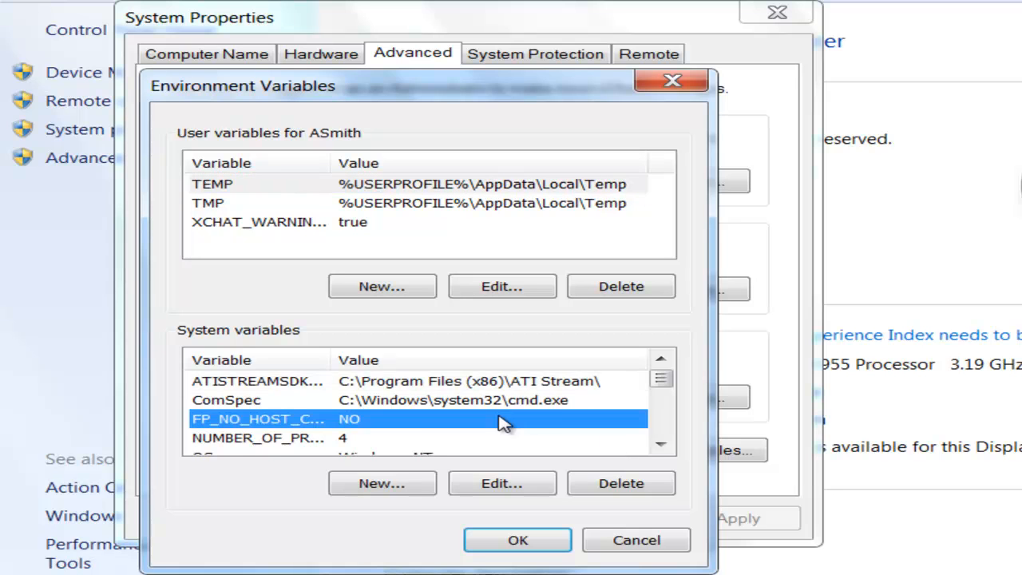
pyautogui.scroll(-1, 501, 421)
pyautogui.click(440, 420)
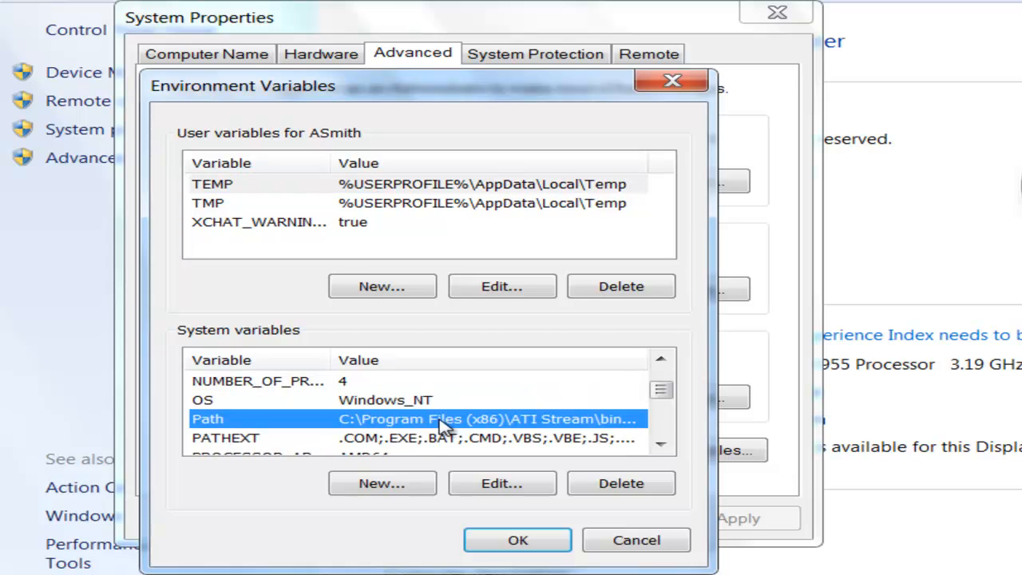
pyautogui.click(510, 487)
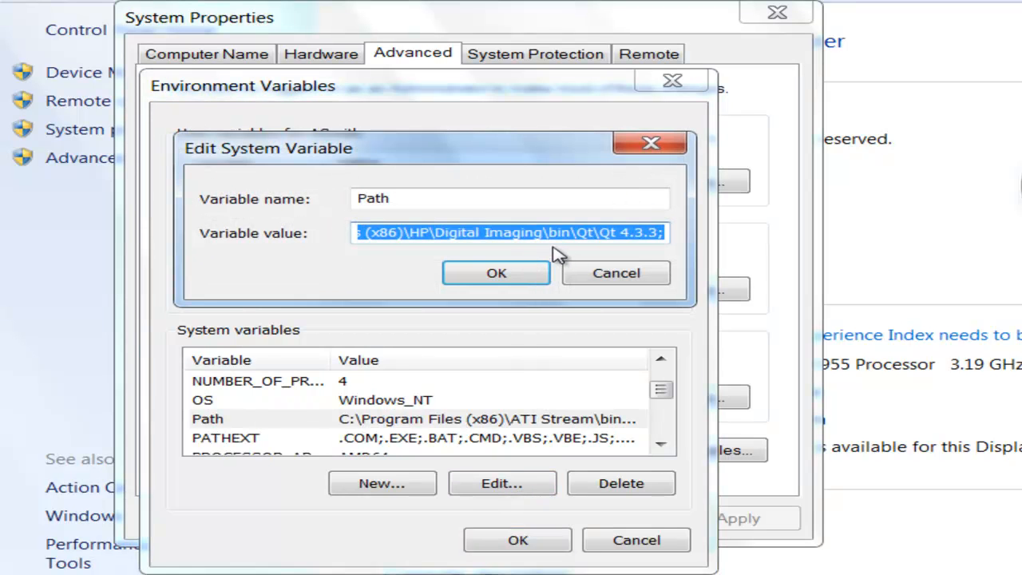
pyautogui.click(597, 232)
pyautogui.doubleClick(660, 232)
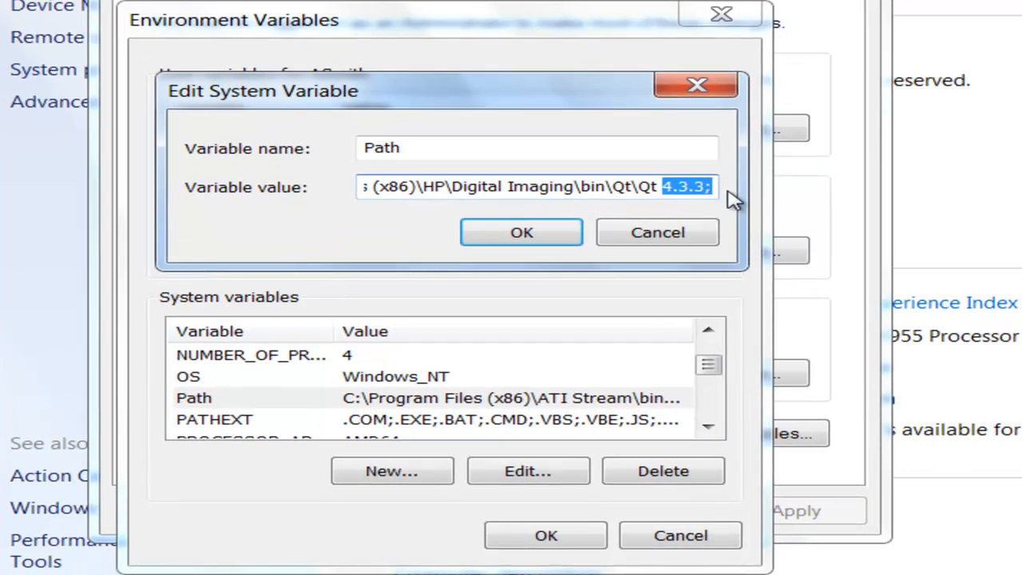
pyautogui.click(712, 190)
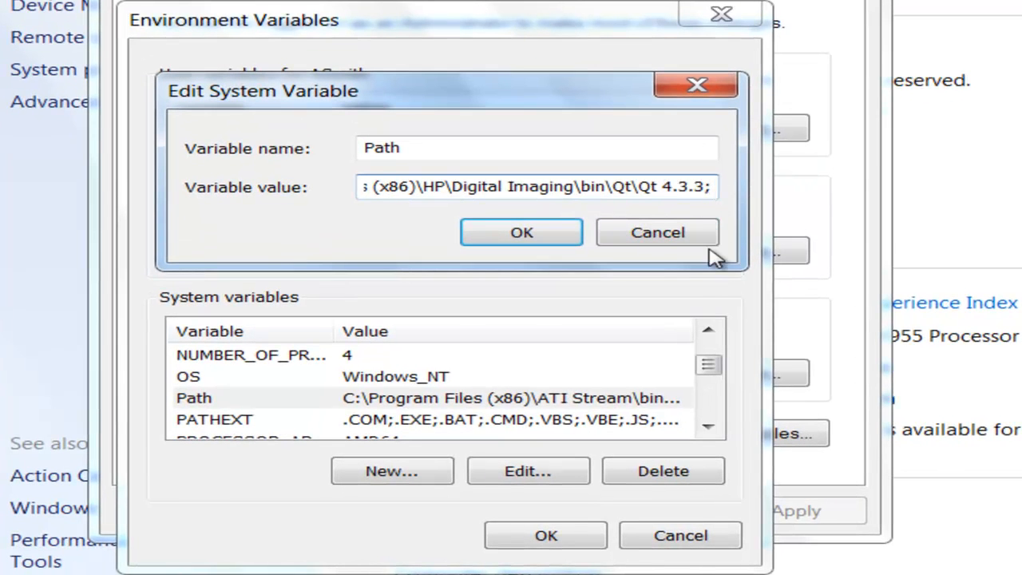
pyautogui.write('C:\\Program Files\\Java\\jre7\\')
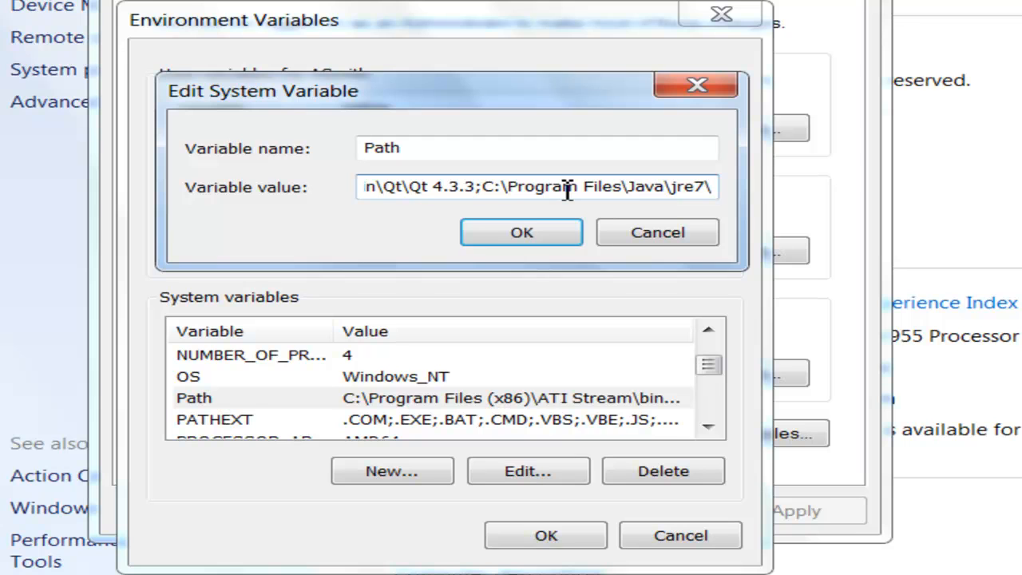
# Go back to the start of the appended Path entry, then discard the edit and close the Environment Variables and System Properties dialogs.
pyautogui.press('Left')
pyautogui.press('Left')
pyautogui.press('Left')
pyautogui.press('Left')
pyautogui.press('Left')
pyautogui.press('Left')
pyautogui.press('Left')
pyautogui.press('Left')
pyautogui.press('Left')
pyautogui.press('Left')
pyautogui.press('Left')
pyautogui.press('Left')
pyautogui.press('Left')
pyautogui.press('Left')
pyautogui.press('Left')
pyautogui.press('Left')
pyautogui.press('Left')
pyautogui.press('Left')
pyautogui.press('Left')
pyautogui.press('Left')
pyautogui.press('Left')
pyautogui.press('Left')
pyautogui.press('Left')
pyautogui.press('Left')
pyautogui.press('Left')
pyautogui.press('Left')
pyautogui.press('Left')
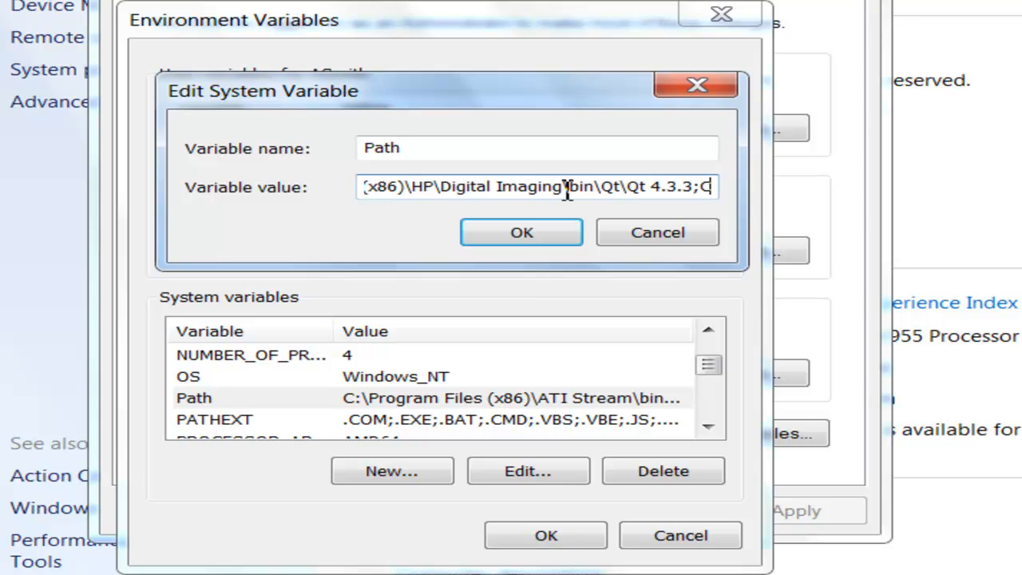
pyautogui.press('Left')
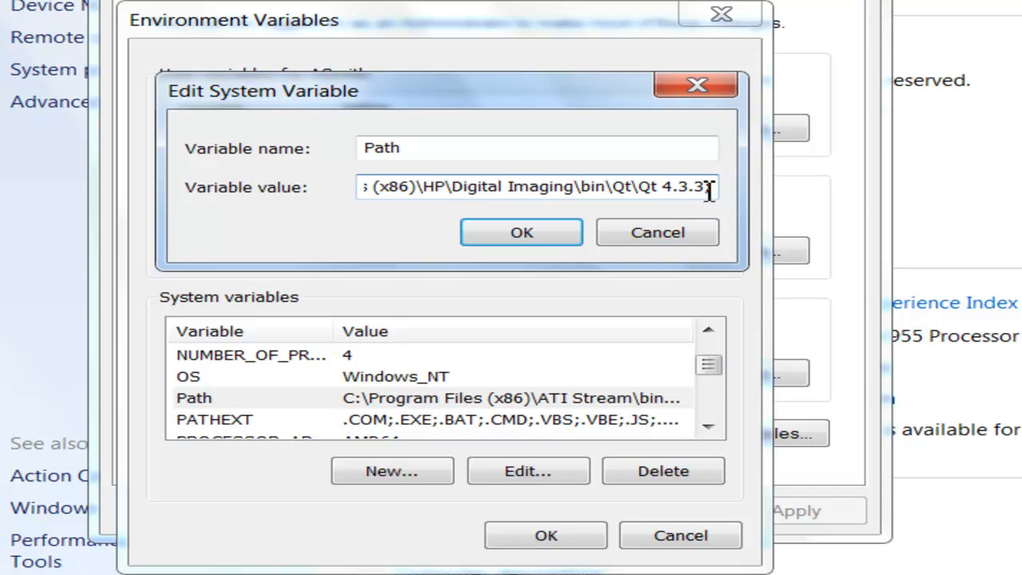
pyautogui.click(689, 240)
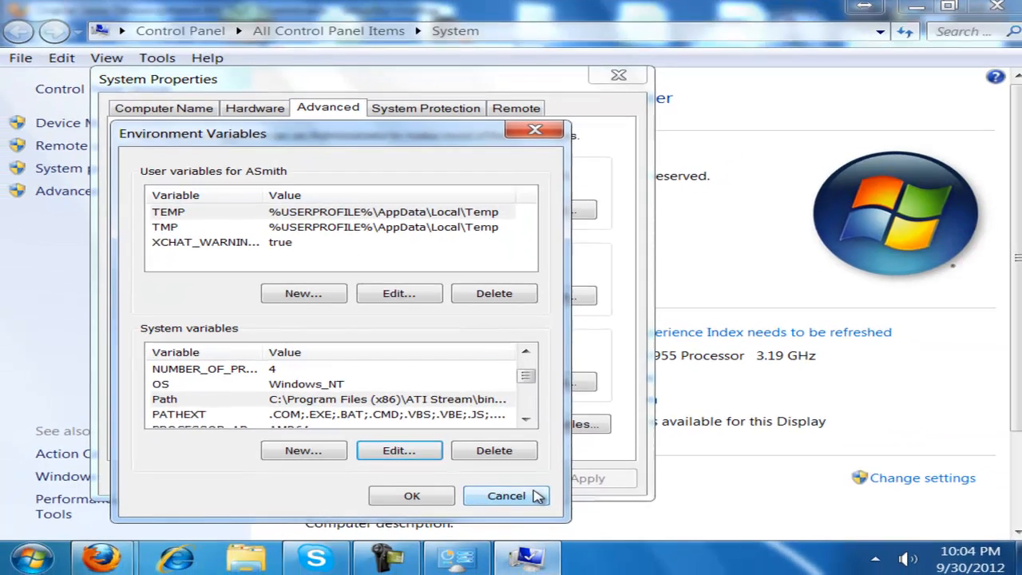
pyautogui.click(687, 535)
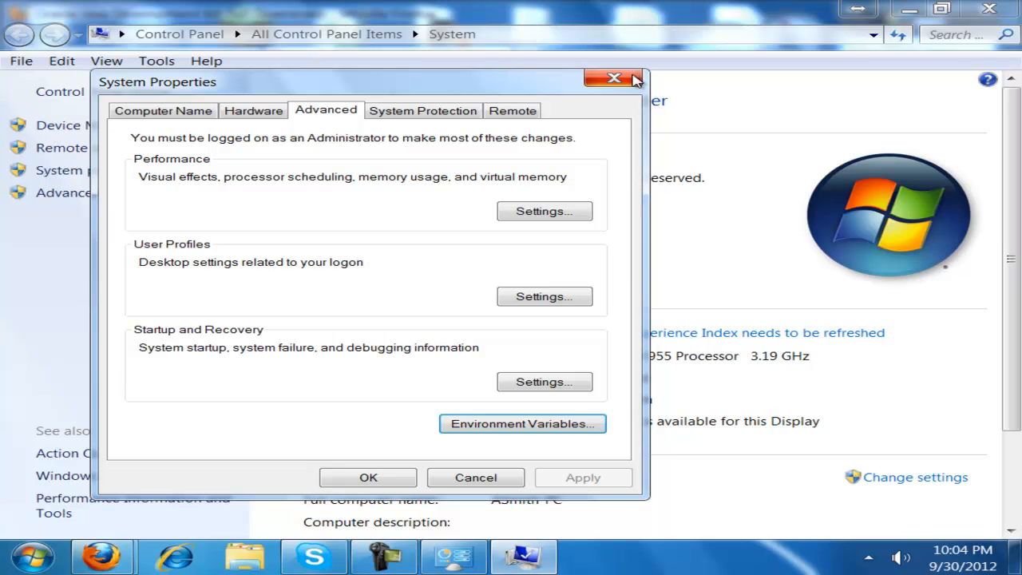
pyautogui.click(614, 78)
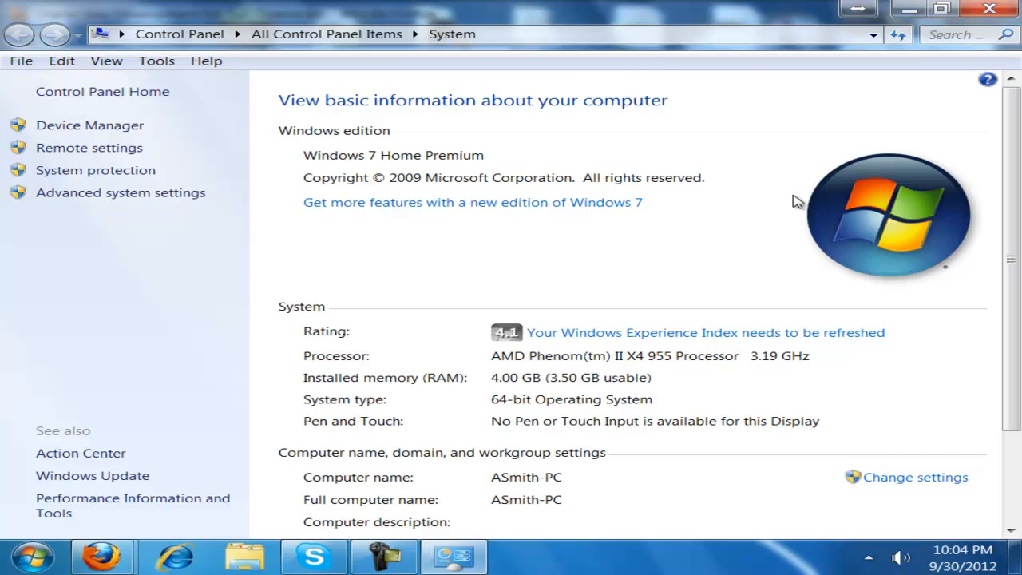
# Minimize the System, Firefox and Downloads windows to clear the desktop.
pyautogui.click(911, 9)
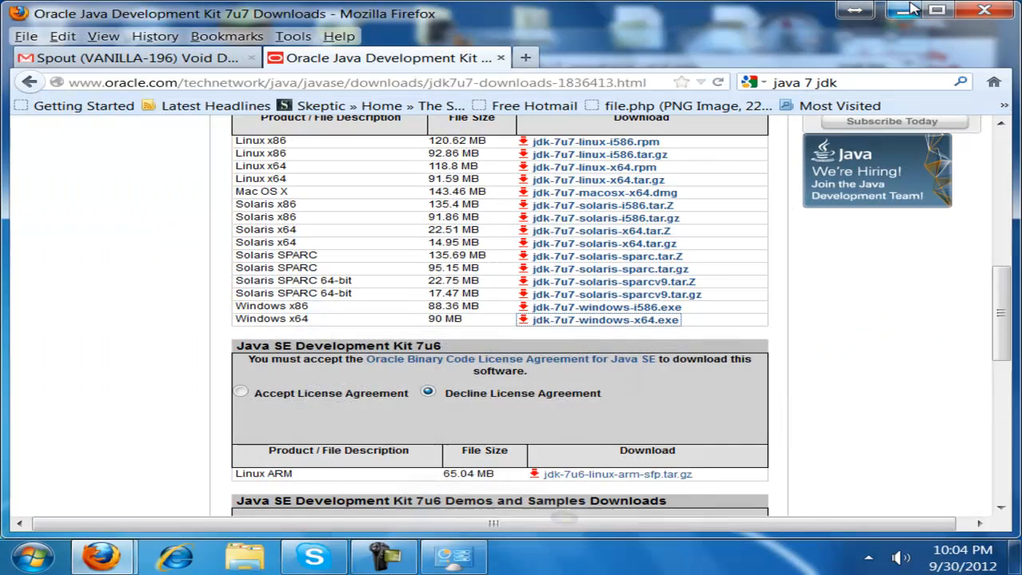
pyautogui.click(907, 9)
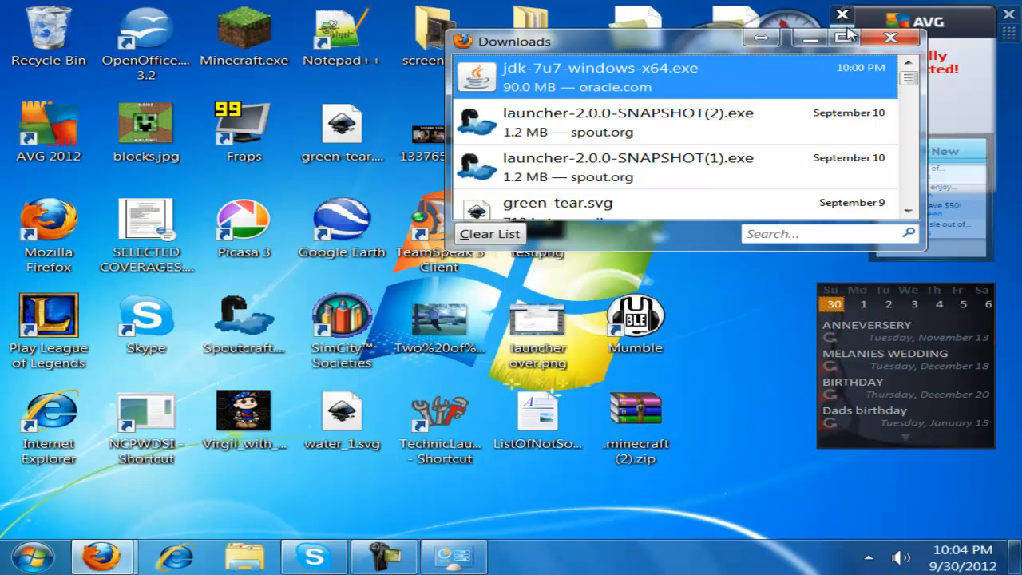
pyautogui.click(810, 37)
# Create a new folder named spout on an empty area of the desktop.
pyautogui.rightClick(717, 241)
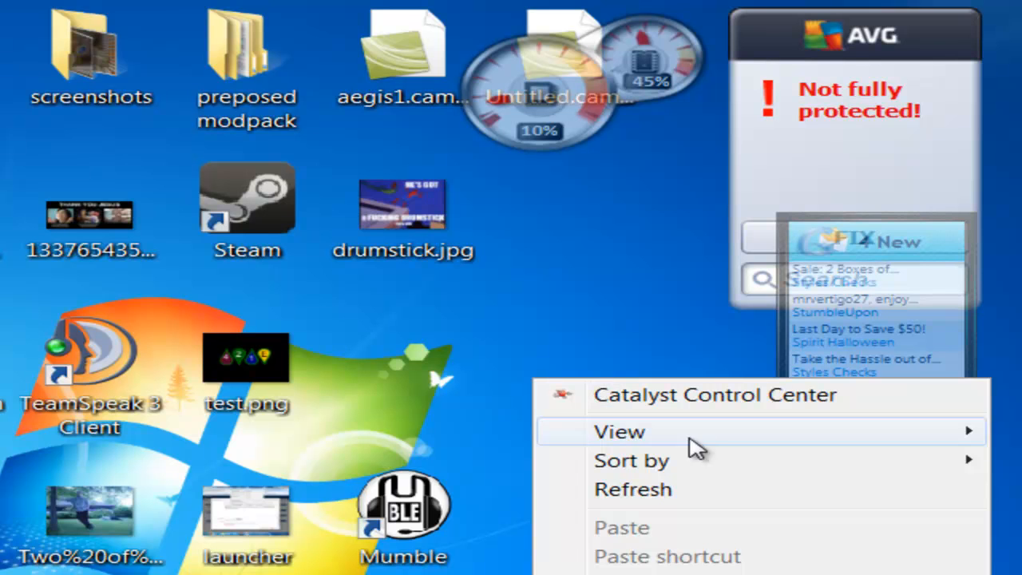
pyautogui.rightClick(547, 320)
pyautogui.rightClick(544, 308)
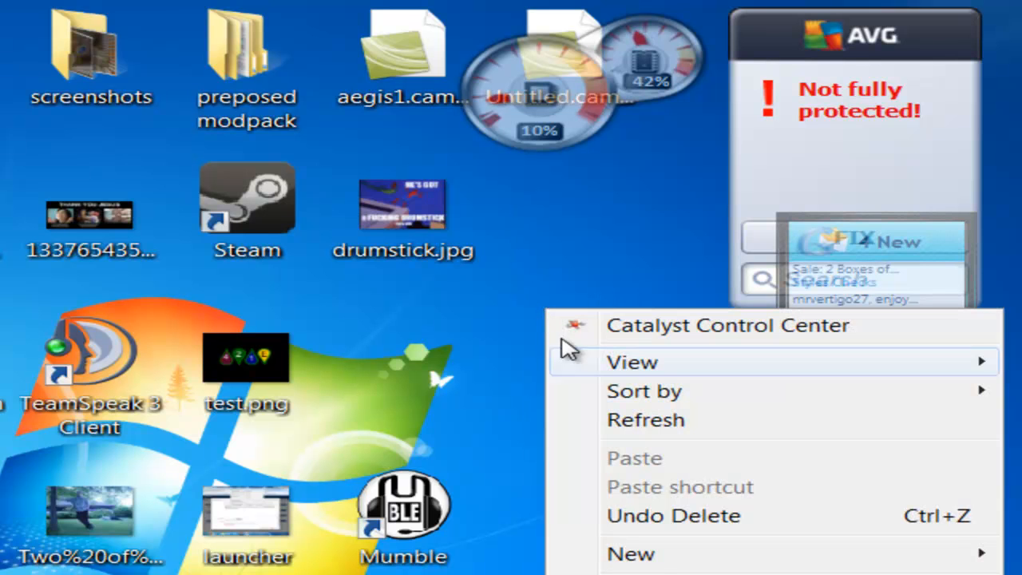
pyautogui.moveTo(642, 559)
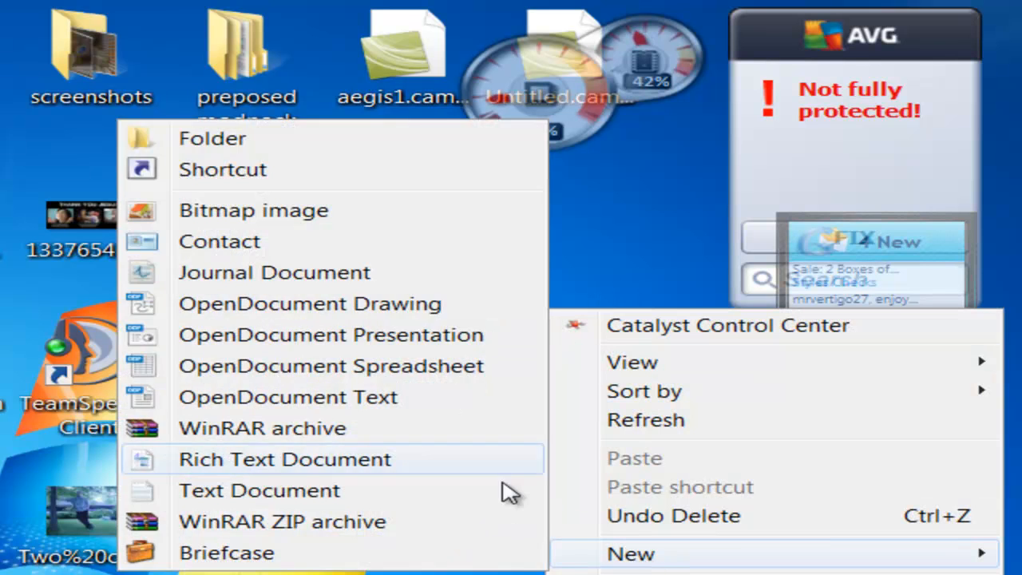
pyautogui.click(375, 142)
pyautogui.press('BackSpace')
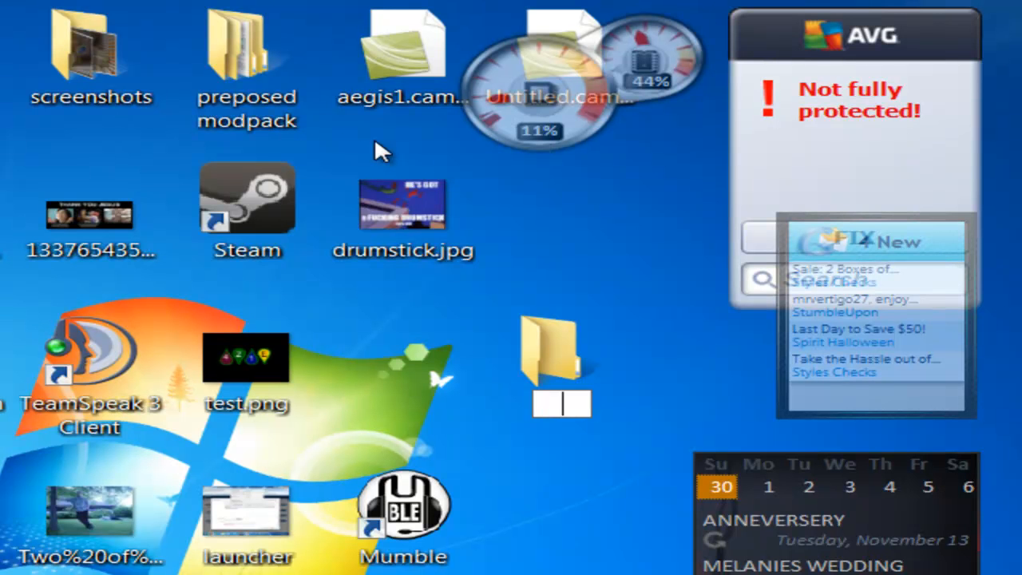
pyautogui.write('sp')
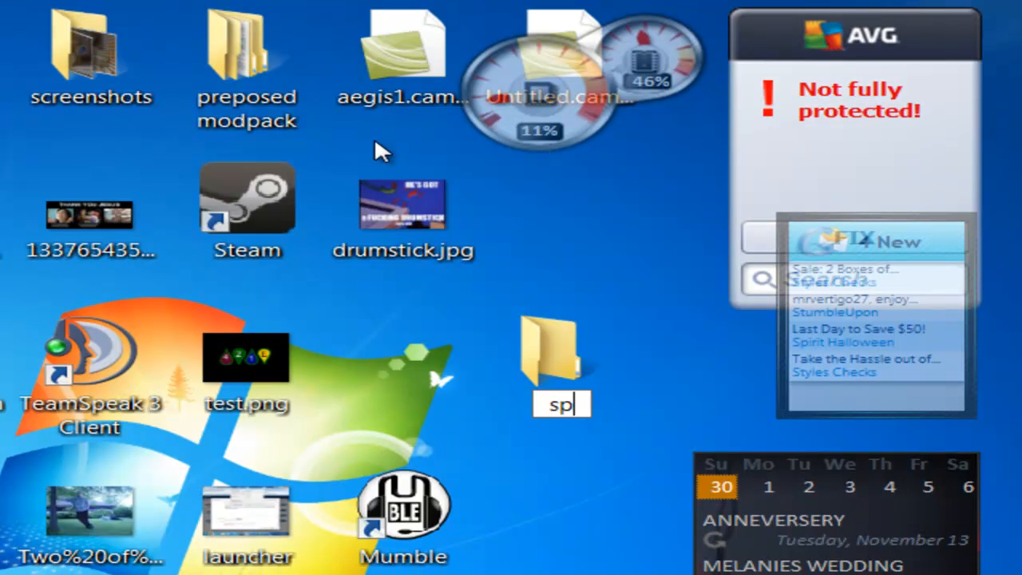
pyautogui.write('out')
pyautogui.press('Return')
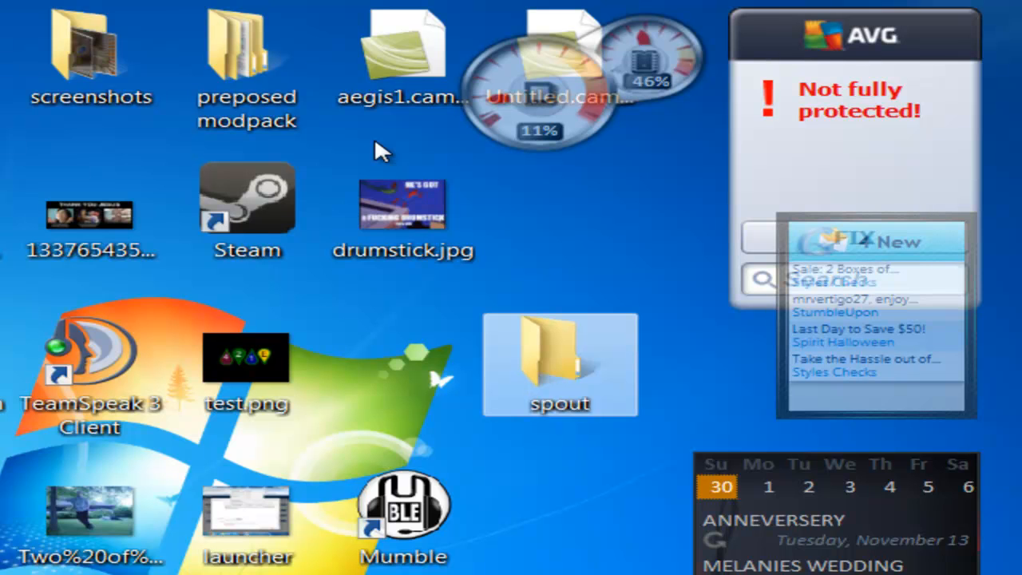
# Open the spout folder on the desktop and create a new text document inside it.
pyautogui.doubleClick(555, 368)
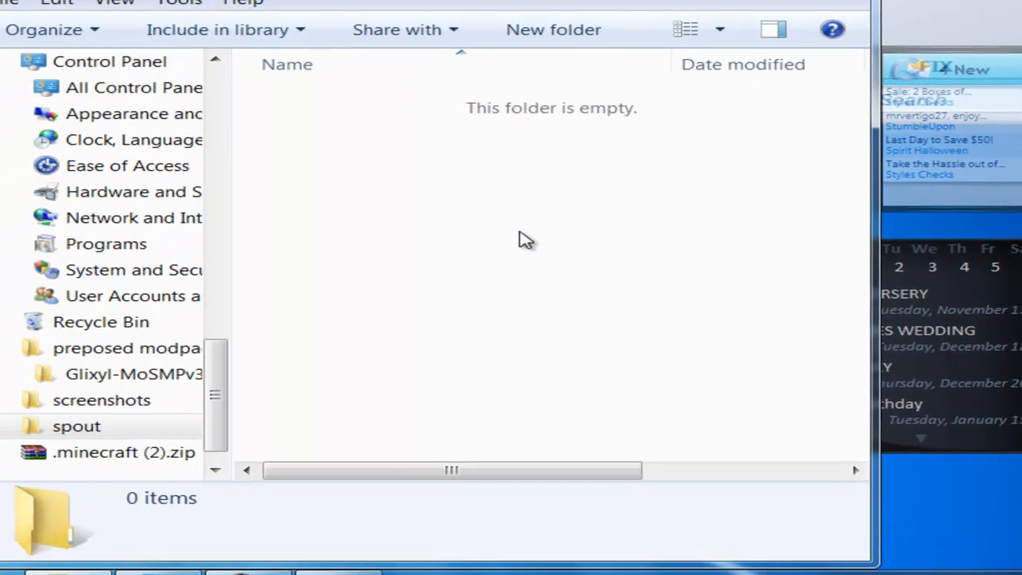
pyautogui.rightClick(465, 212)
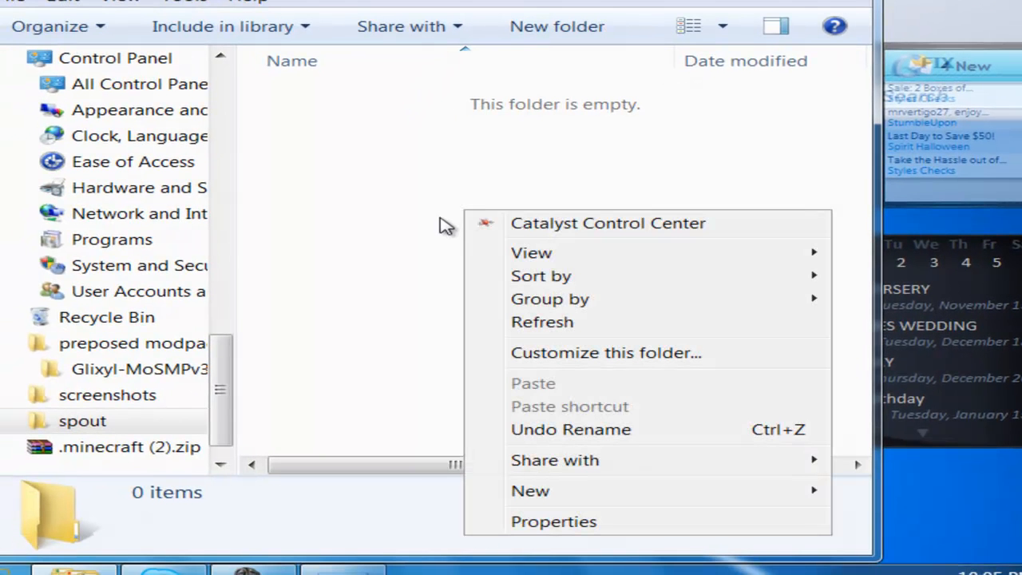
pyautogui.moveTo(730, 495)
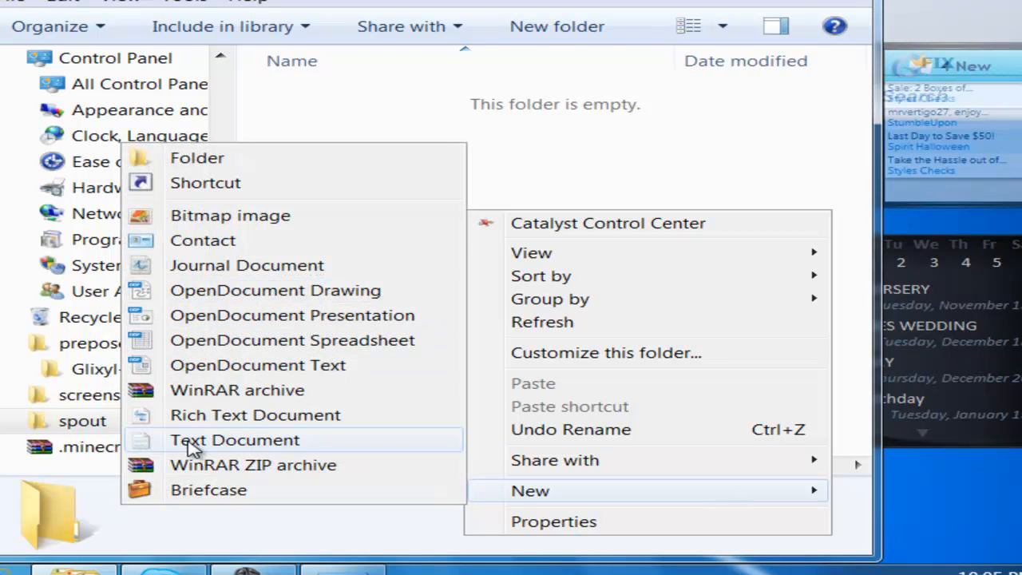
pyautogui.click(286, 450)
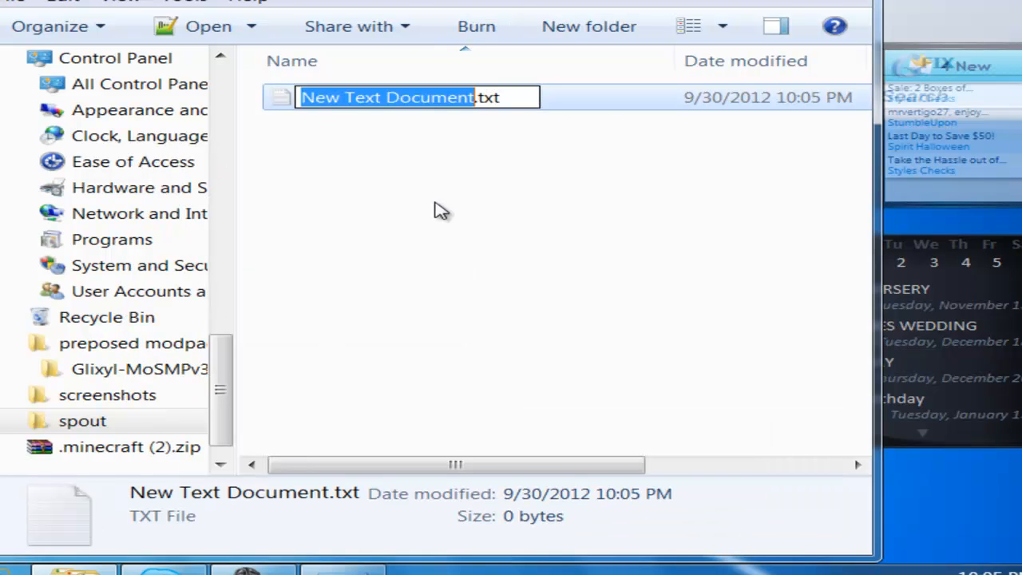
# Name the new text document start.bat, replacing the .txt extension and accepting the extension change.
pyautogui.press('Right')
pyautogui.press('Right')
pyautogui.press('Right')
pyautogui.press('Right')
pyautogui.press('Right')
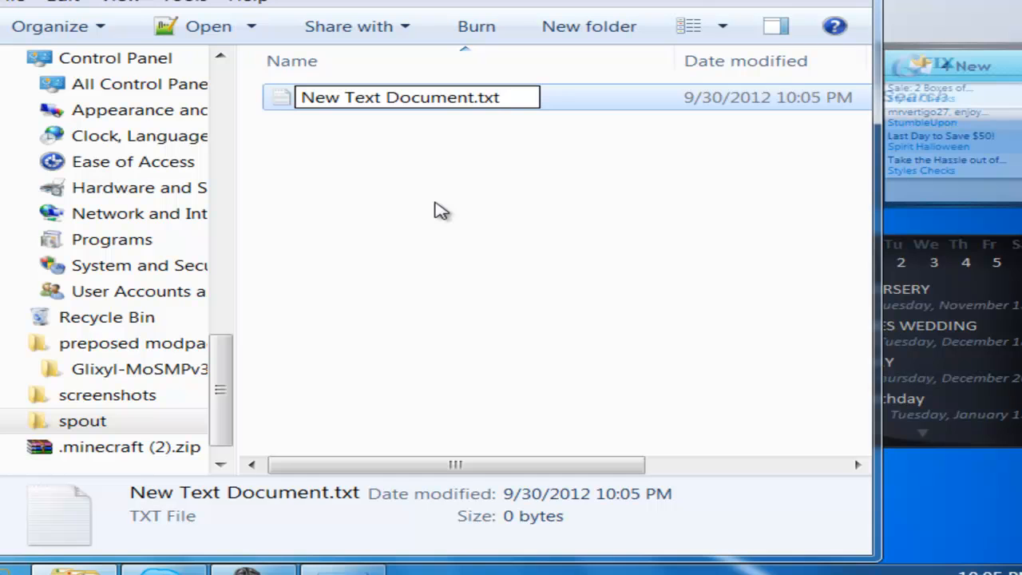
pyautogui.press('BackSpace')
pyautogui.press('BackSpace')
pyautogui.press('BackSpace')
pyautogui.press('BackSpace')
pyautogui.press('BackSpace')
pyautogui.press('BackSpace')
pyautogui.press('BackSpace')
pyautogui.press('BackSpace')
pyautogui.press('BackSpace')
pyautogui.press('BackSpace')
pyautogui.press('BackSpace')
pyautogui.press('BackSpace')
pyautogui.press('BackSpace')
pyautogui.press('BackSpace')
pyautogui.press('BackSpace')
pyautogui.press('BackSpace')
pyautogui.press('BackSpace')
pyautogui.press('BackSpace')
pyautogui.press('BackSpace')
pyautogui.press('BackSpace')
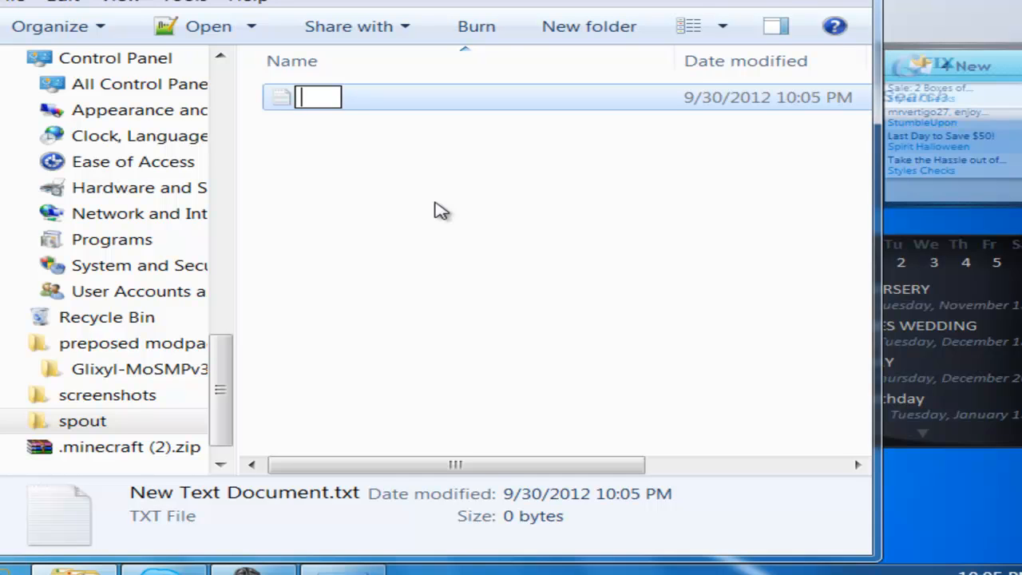
pyautogui.write('sta')
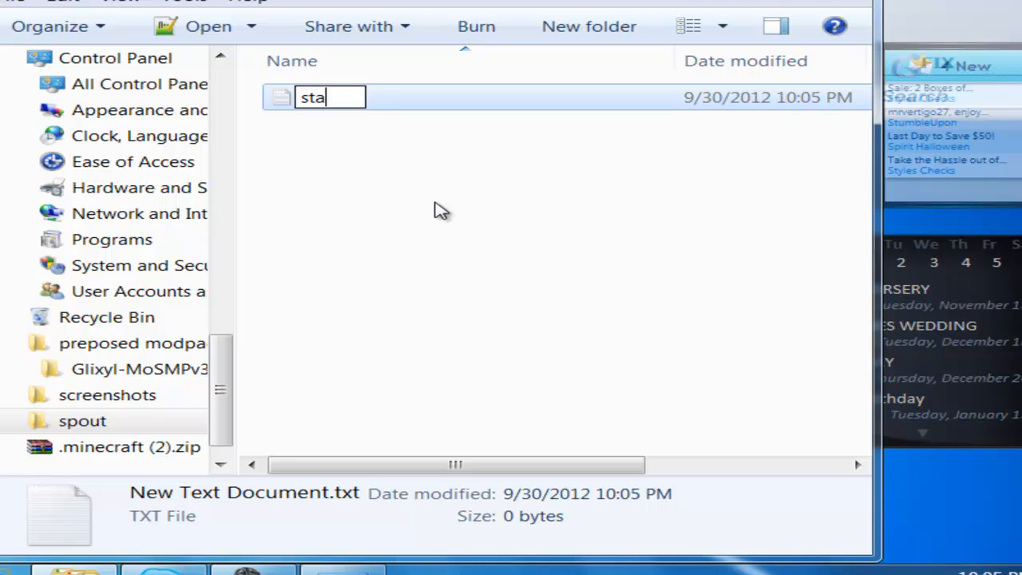
pyautogui.write('rt.bat')
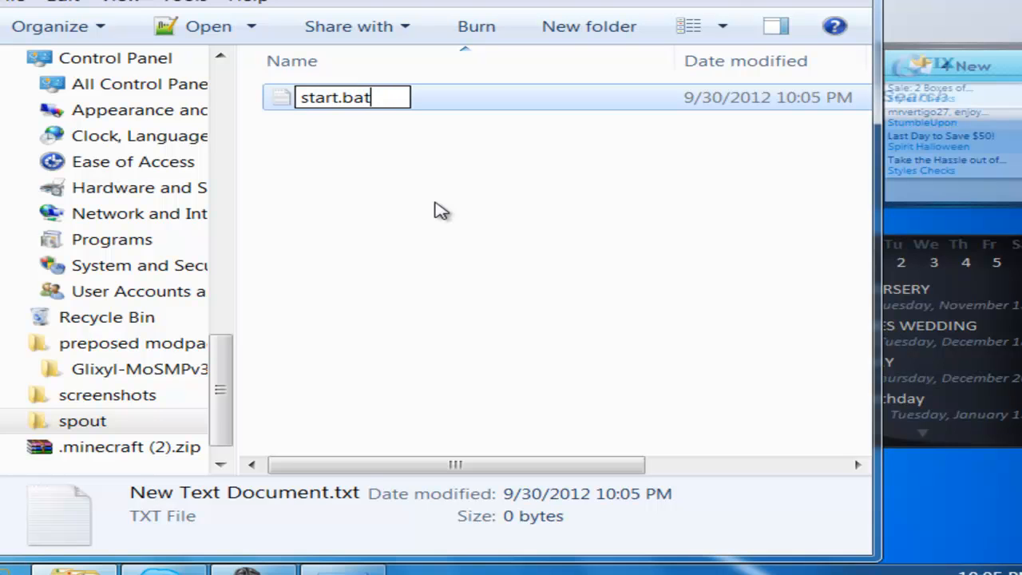
pyautogui.press('Return')
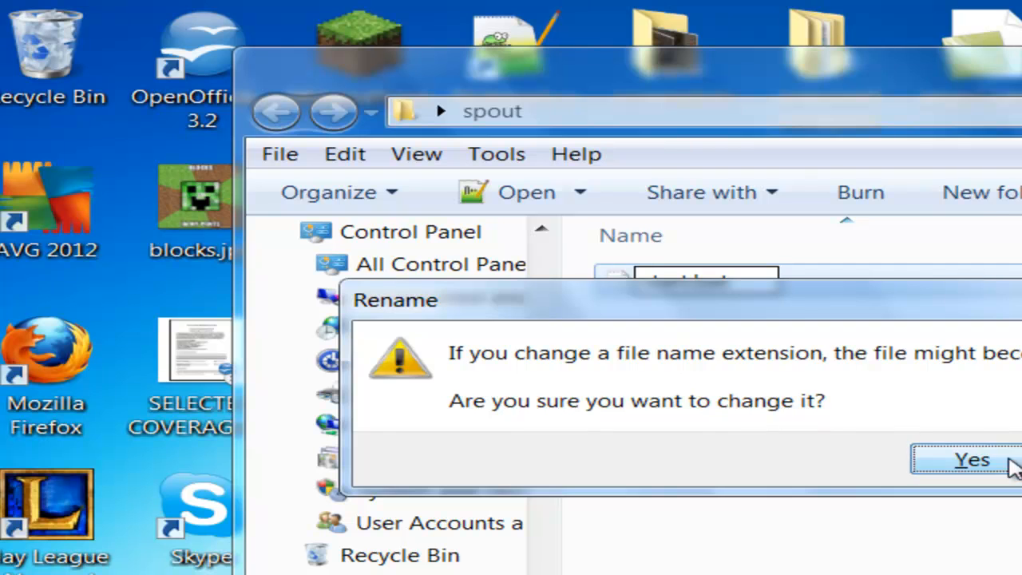
pyautogui.click(986, 462)
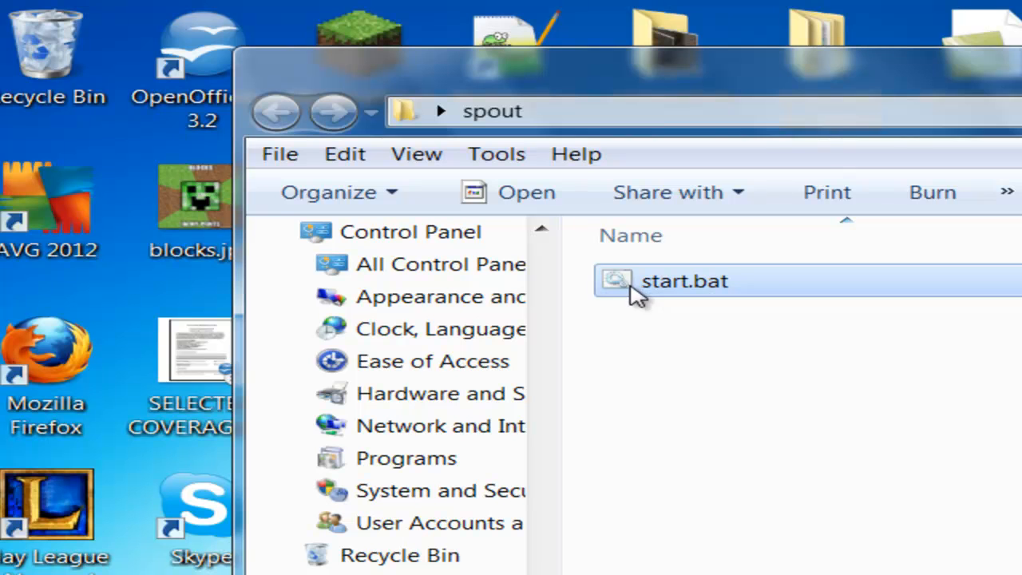
pyautogui.rightClick(706, 286)
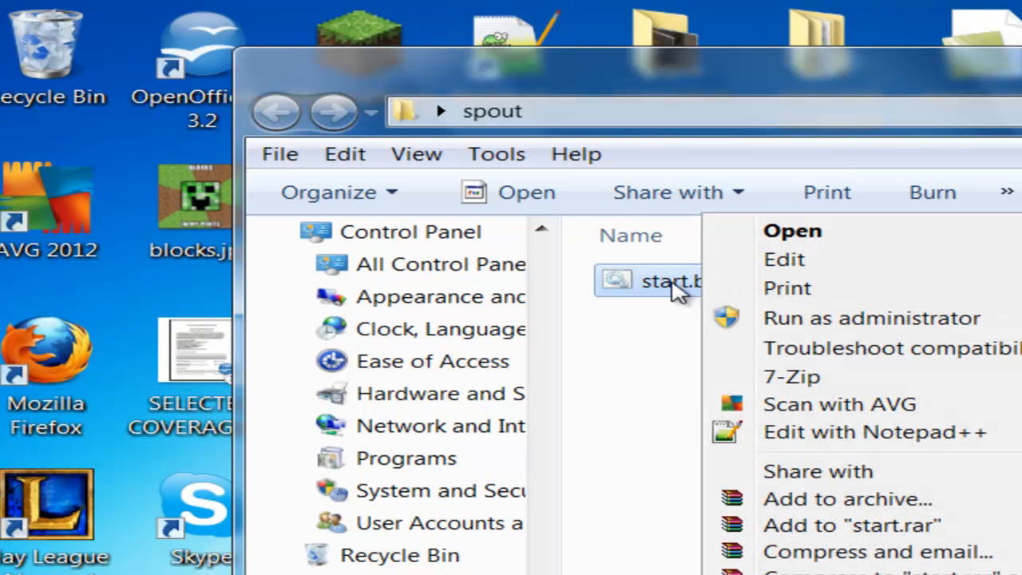
pyautogui.click(819, 264)
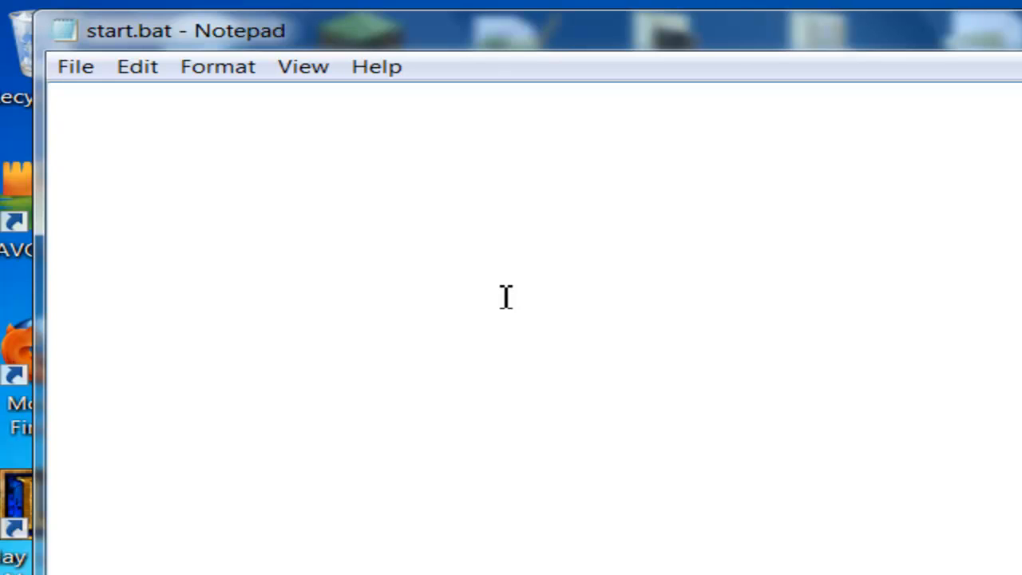
pyautogui.write('@echo')
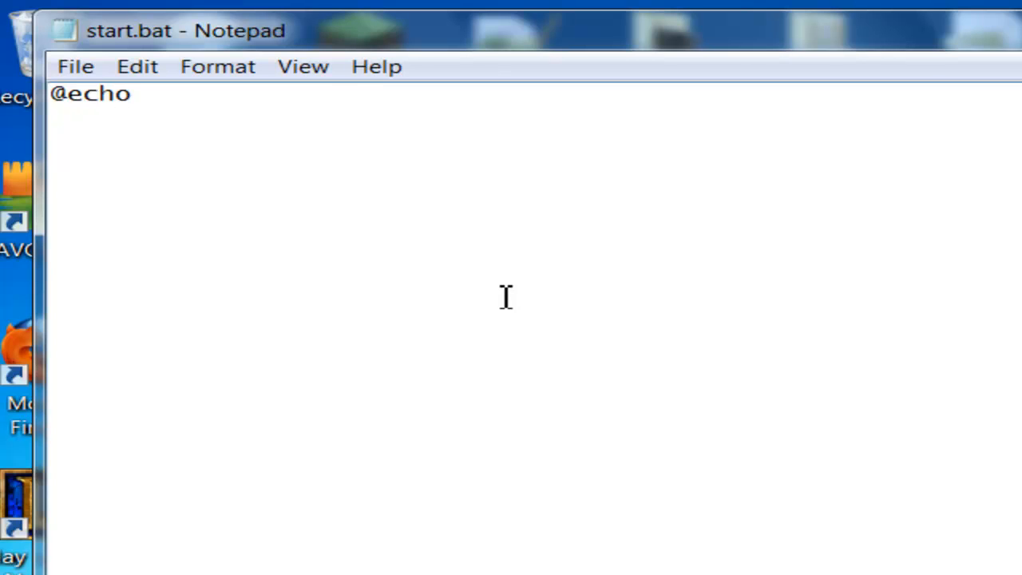
pyautogui.write(' off')
pyautogui.press('Return')
pyautogui.write('java')
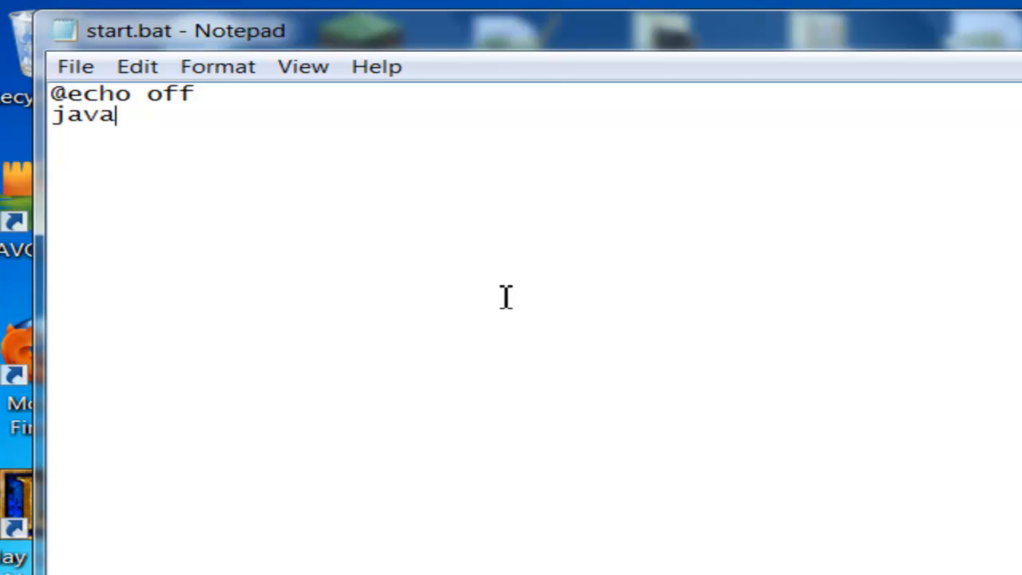
pyautogui.write(' -jar')
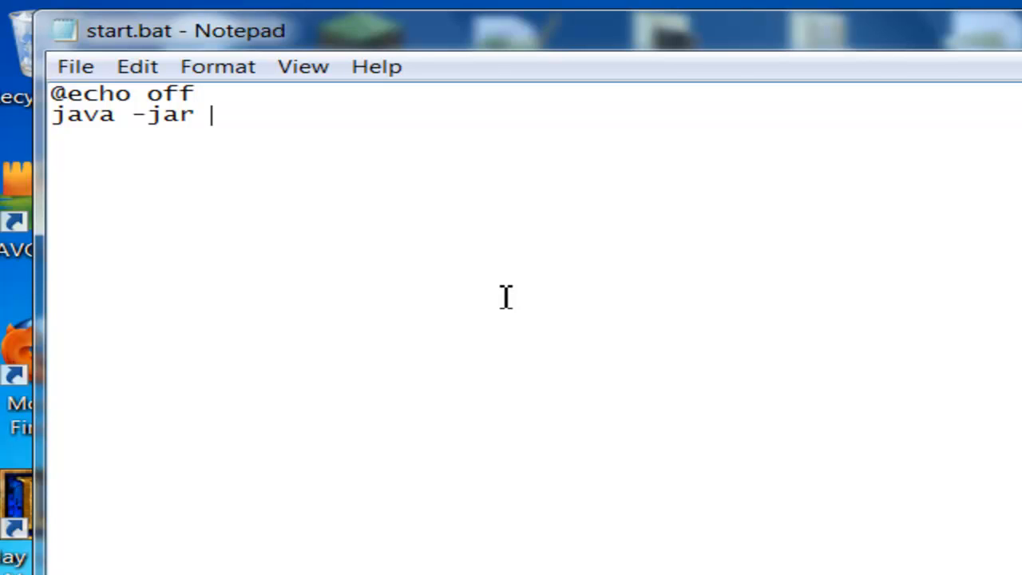
pyautogui.write('Spout')
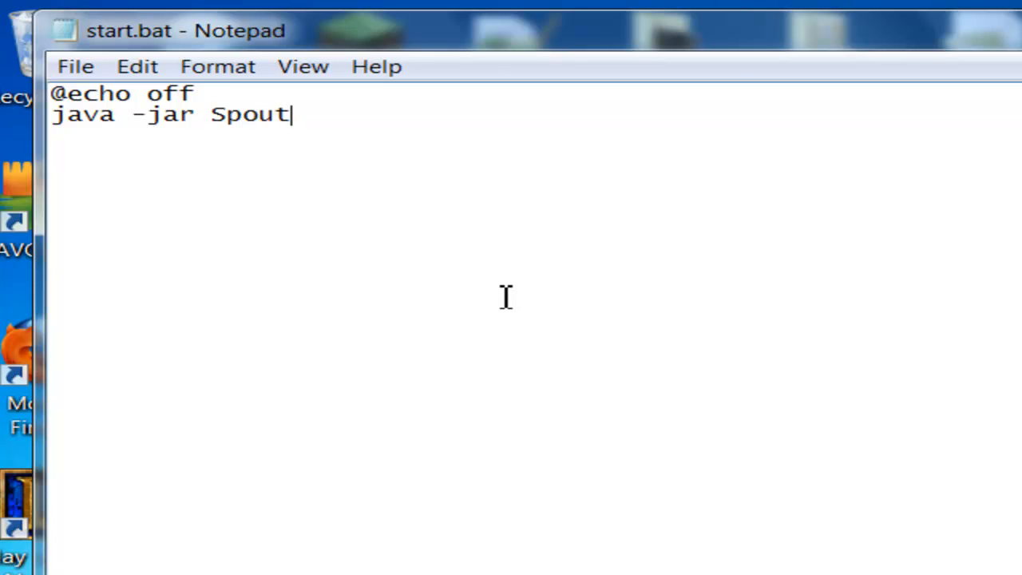
pyautogui.write('.jar')
# Insert an asterisk before the extension so the command reads "java -jar Spout*.jar", and add a third line "pause".
pyautogui.press('Left')
pyautogui.press('Left')
pyautogui.press('Left')
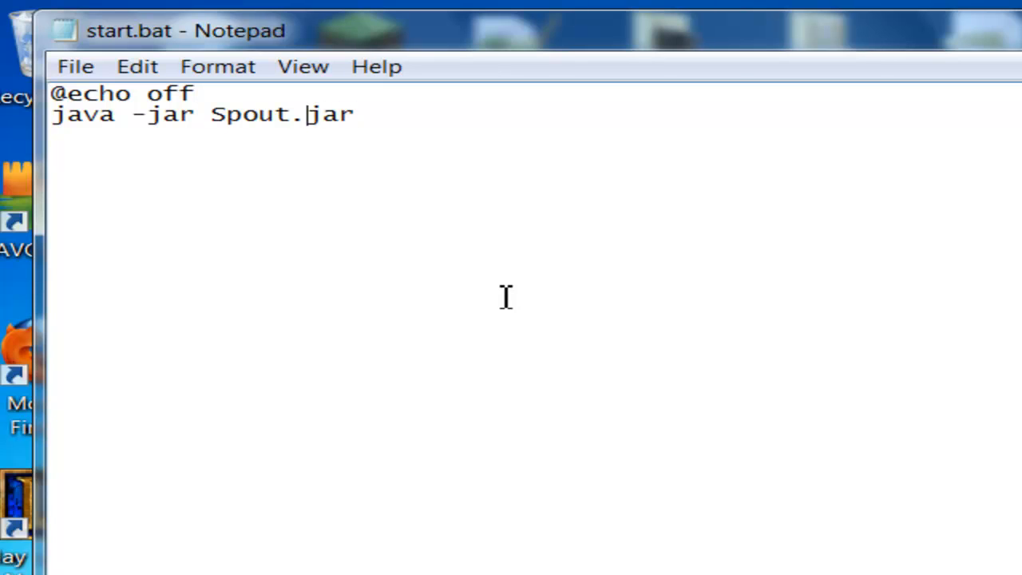
pyautogui.write('*')
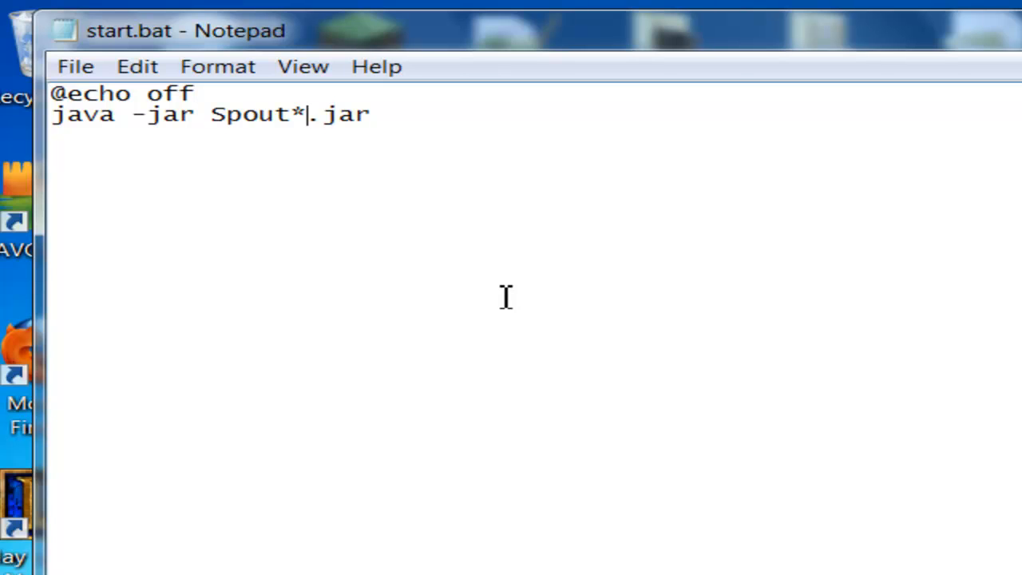
pyautogui.press('Right')
pyautogui.press('Right')
pyautogui.press('Right')
pyautogui.press('Right')
pyautogui.press('Return')
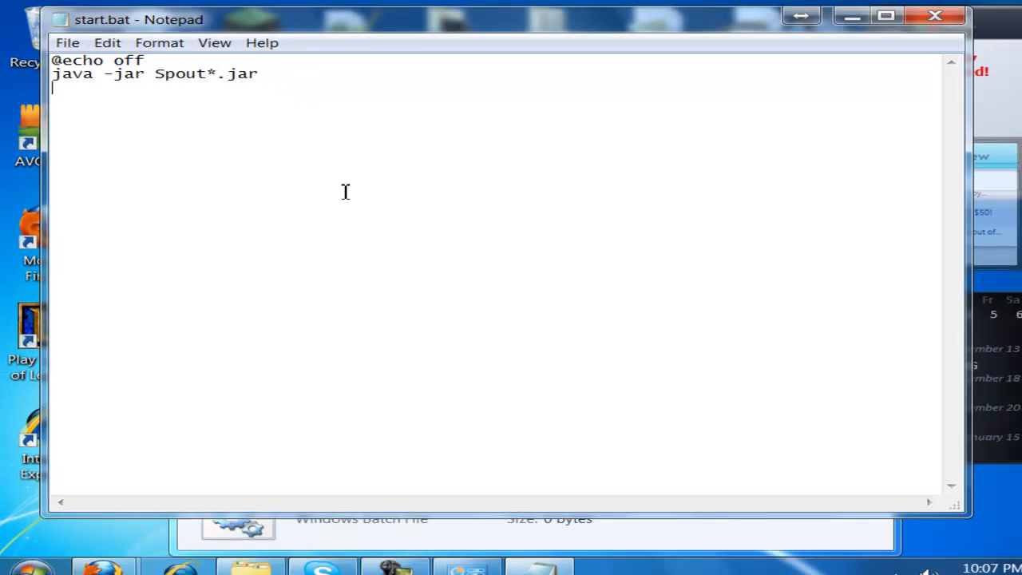
pyautogui.write('pause')
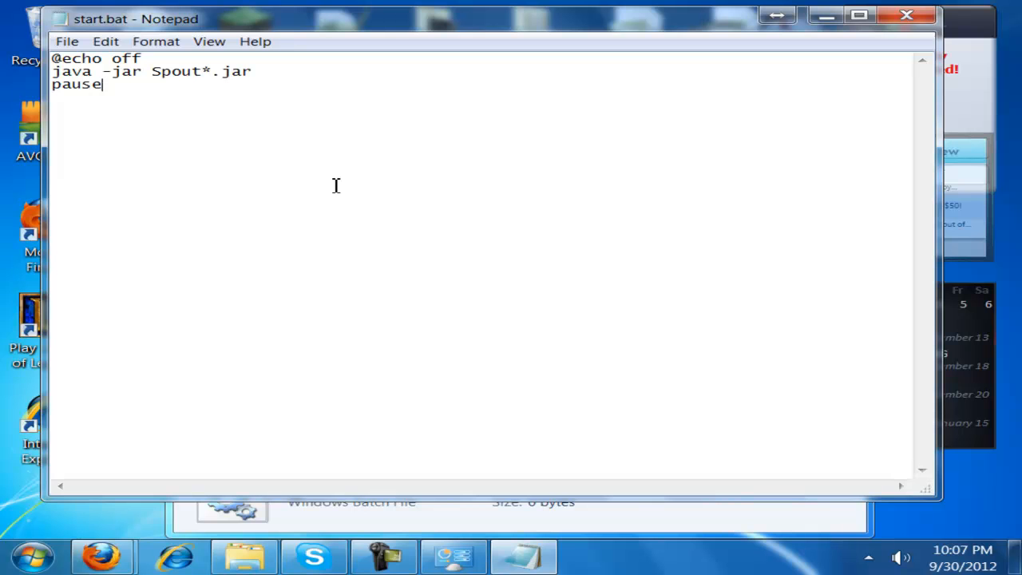
# Save the script over the existing start.bat in the spout folder and close Notepad.
pyautogui.click(70, 42)
pyautogui.click(116, 116)
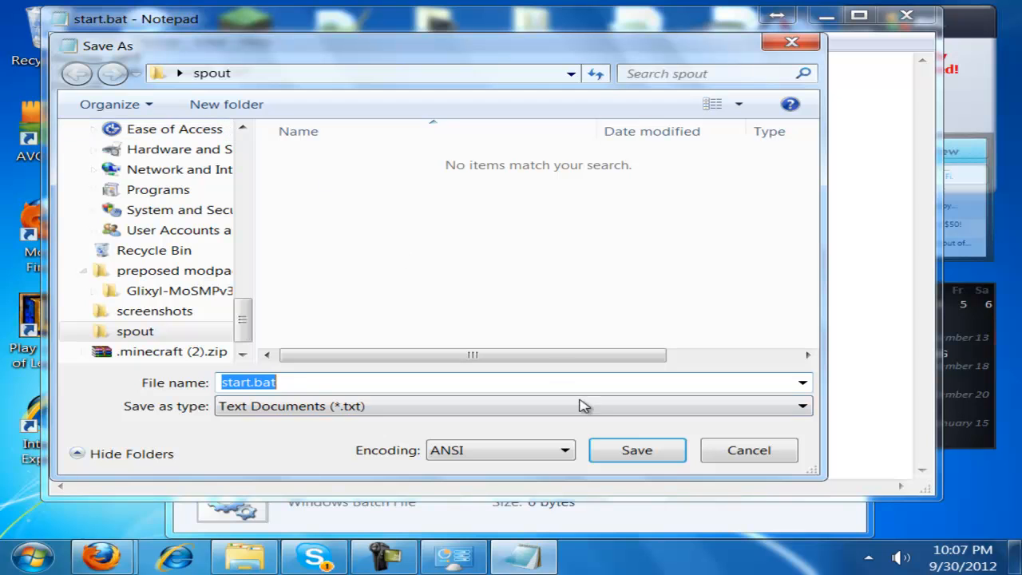
pyautogui.click(607, 448)
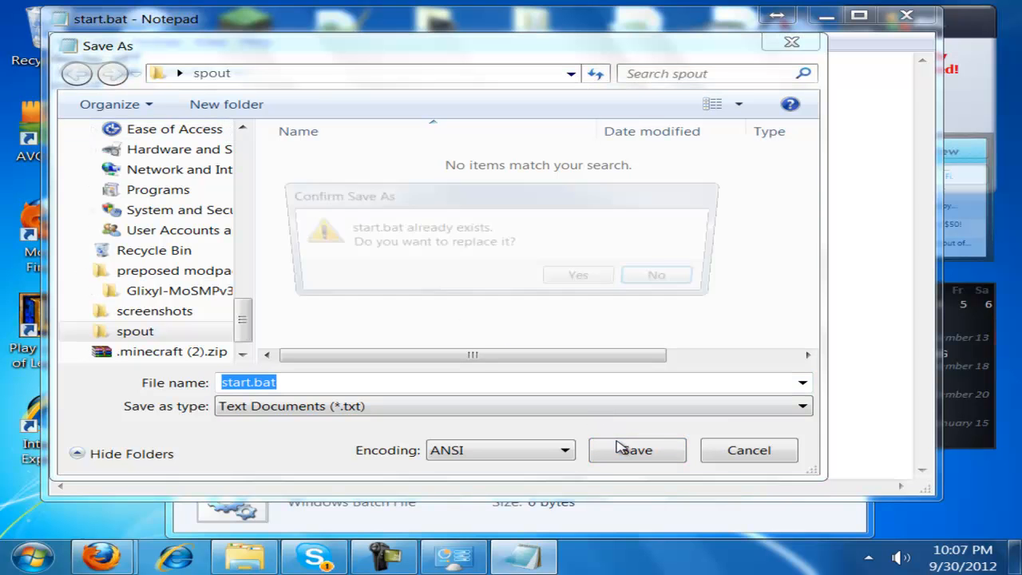
pyautogui.click(586, 280)
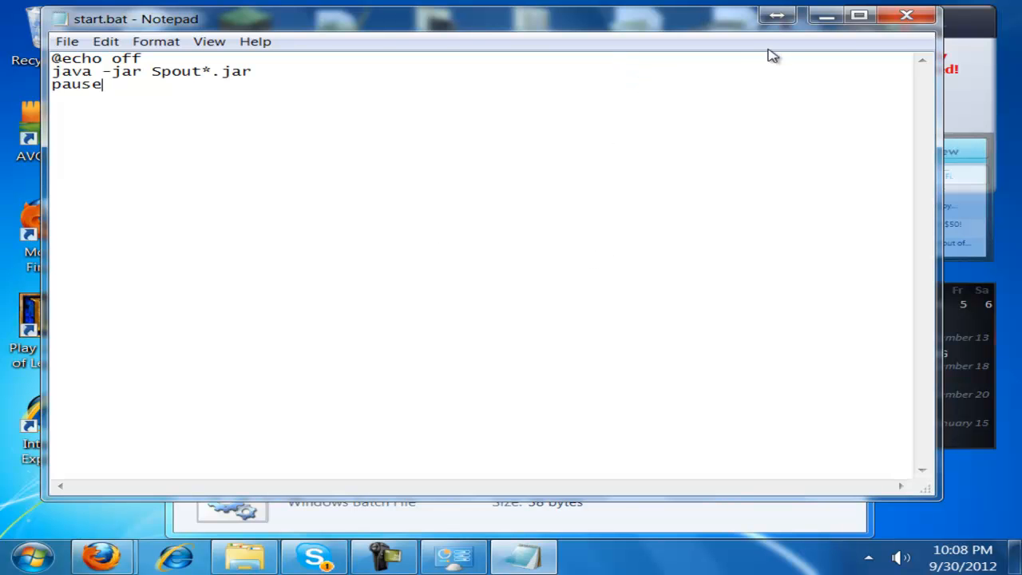
pyautogui.click(906, 15)
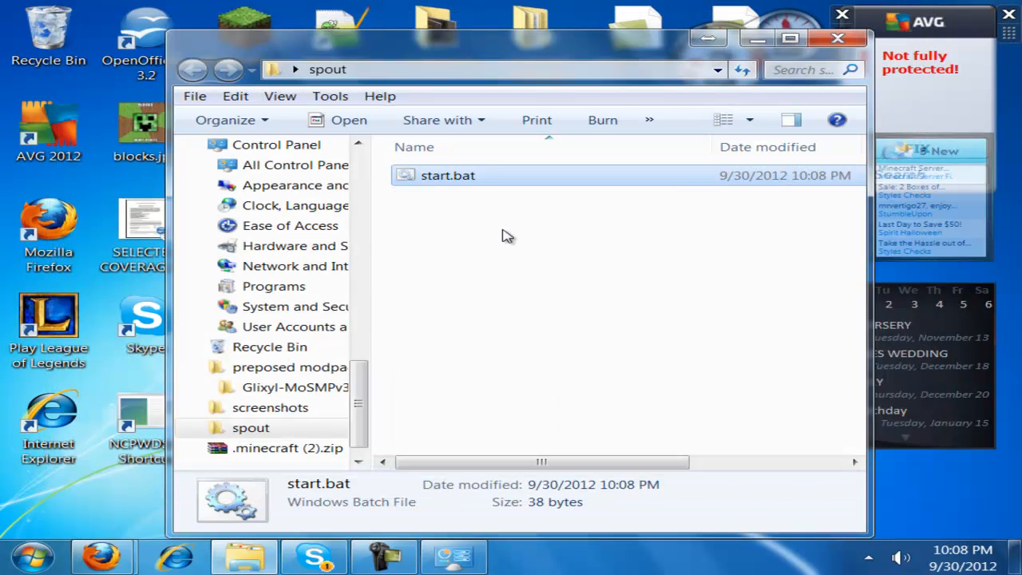
pyautogui.click(506, 203)
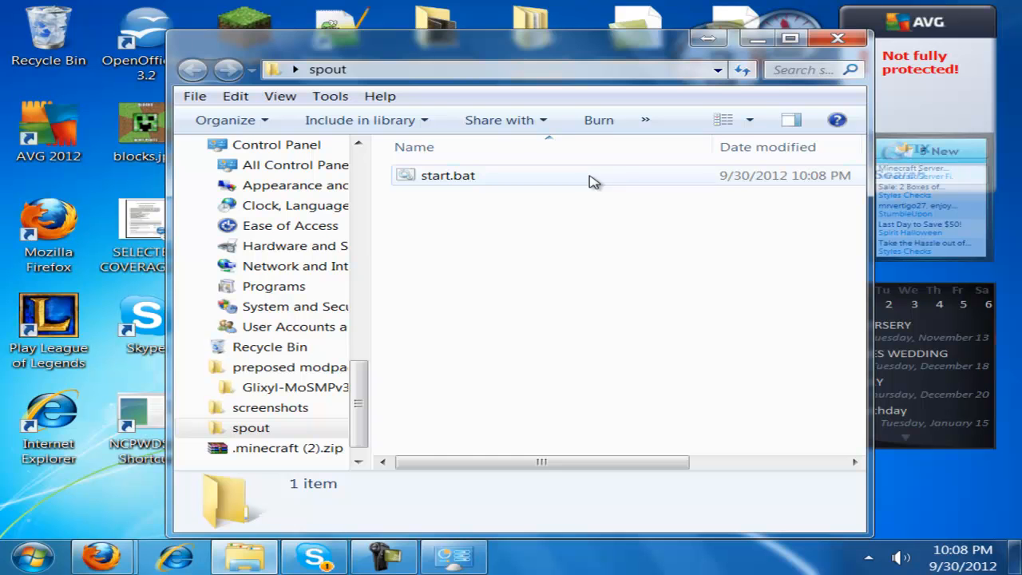
pyautogui.moveTo(102, 561)
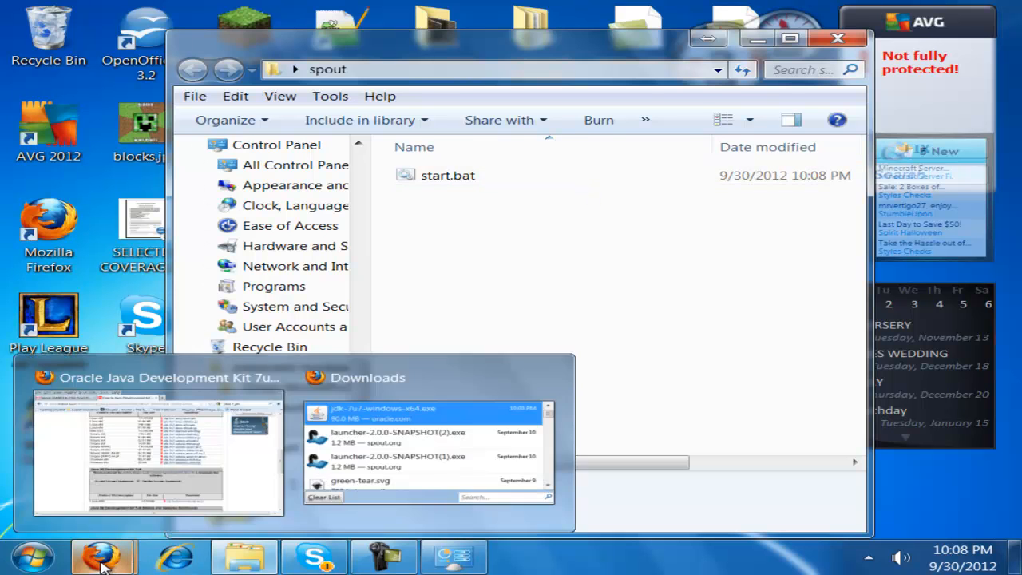
pyautogui.click(158, 451)
pyautogui.click(197, 82)
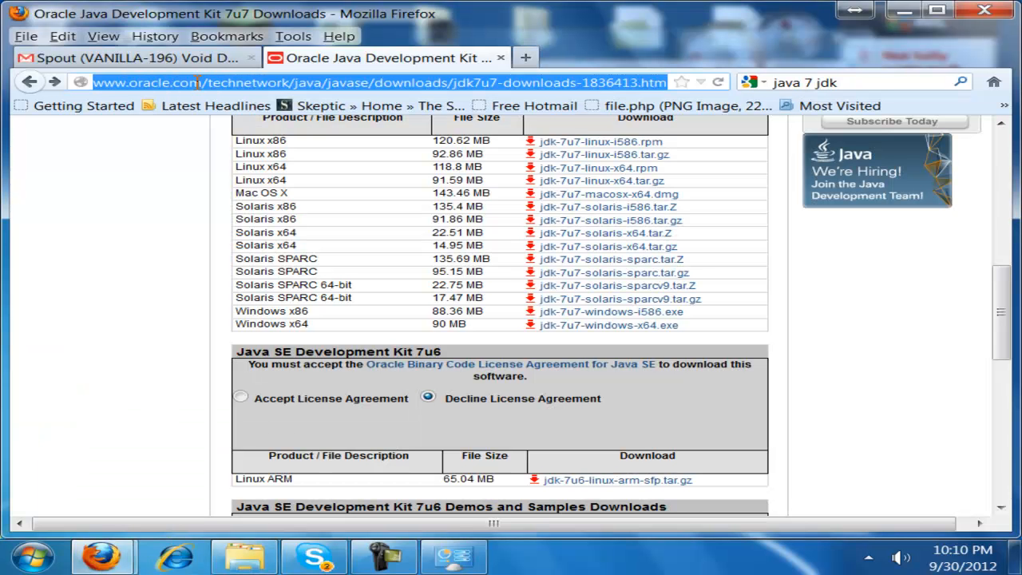
pyautogui.write('http://get.spout.org/dev/spout.jar')
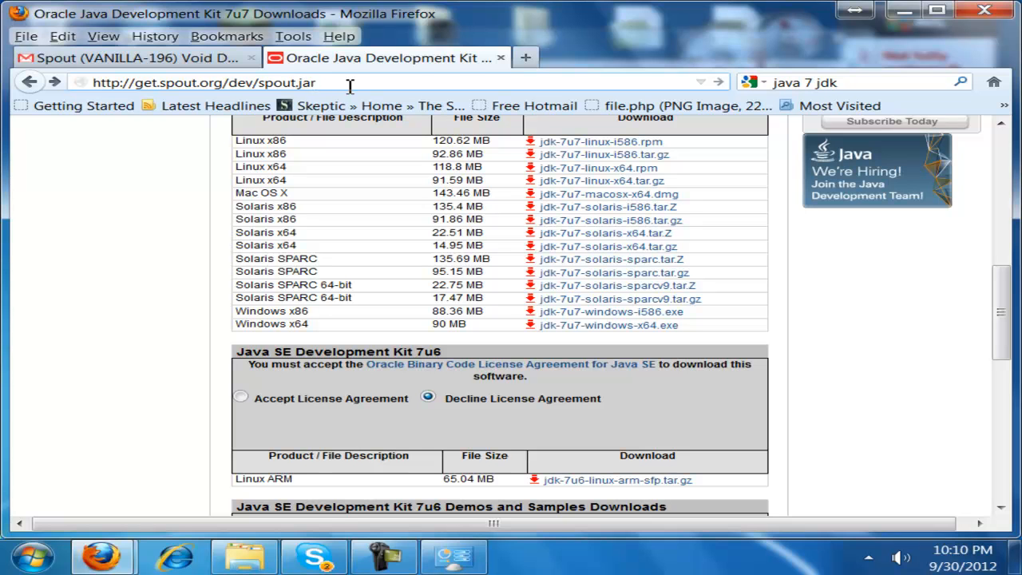
pyautogui.press('Return')
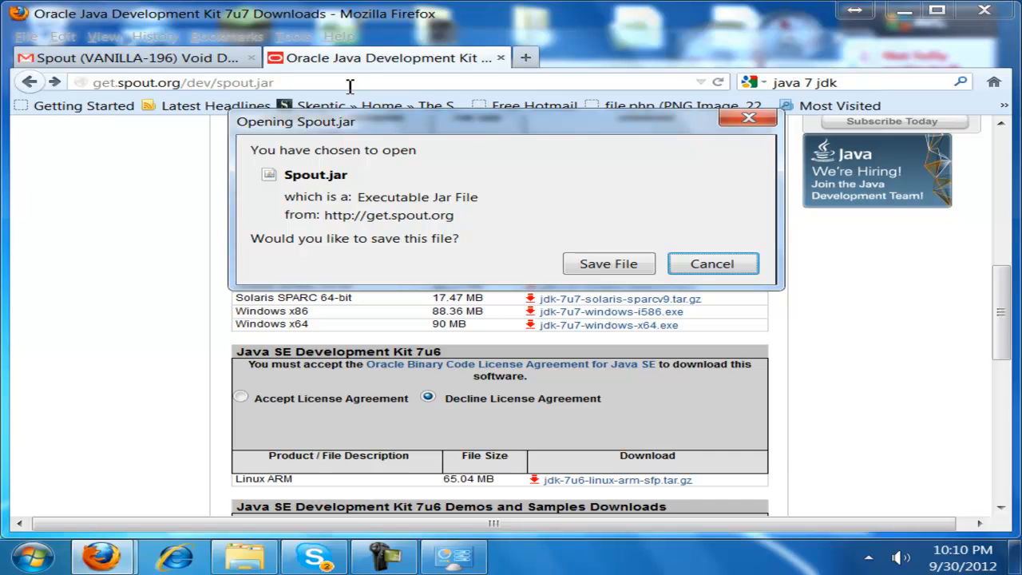
pyautogui.click(607, 265)
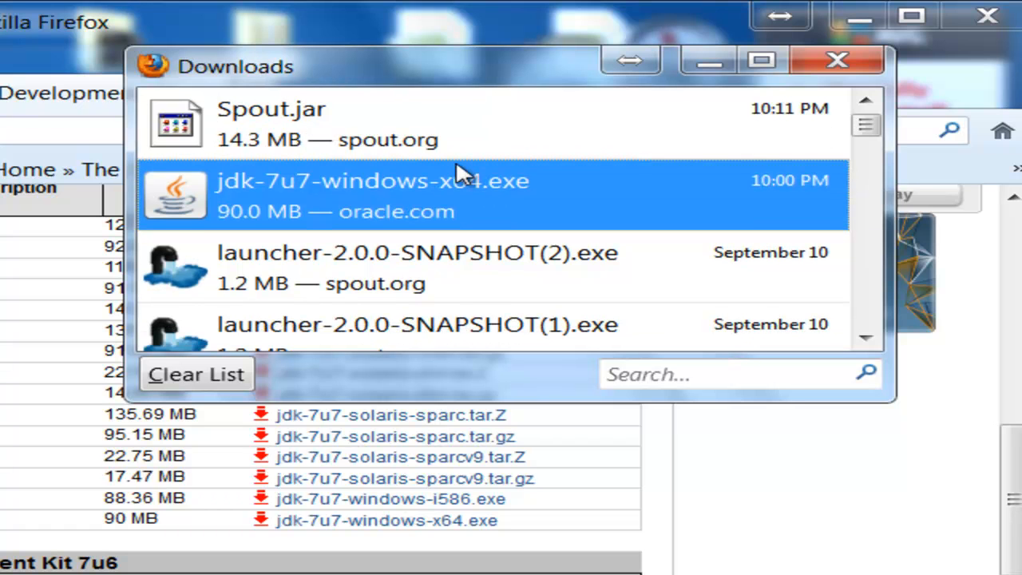
# Copy the downloaded Spout.jar from its containing folder, and minimize the Downloads folder and Firefox browser windows.
pyautogui.click(492, 135)
pyautogui.rightClick(495, 127)
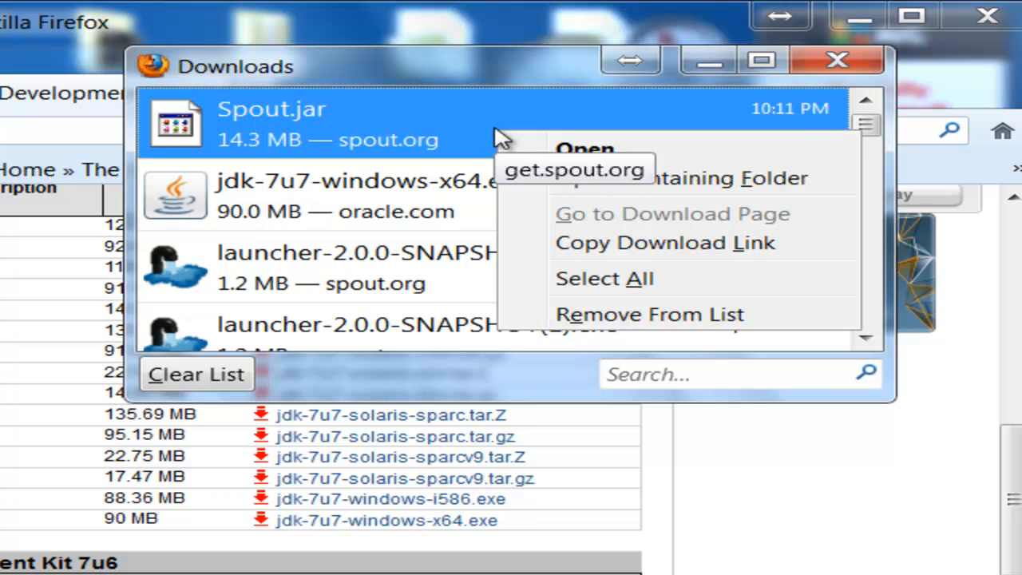
pyautogui.click(659, 185)
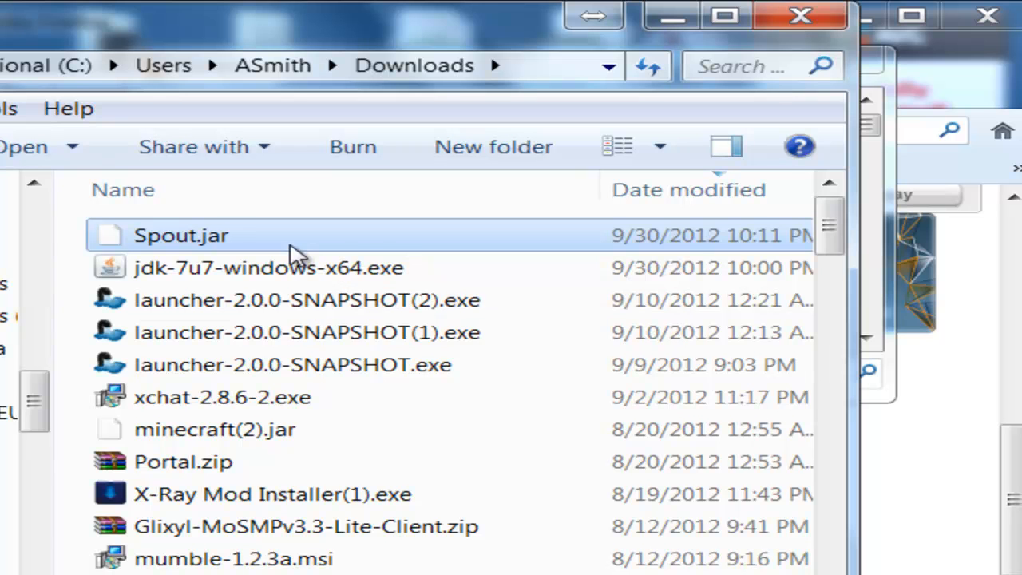
pyautogui.rightClick(290, 236)
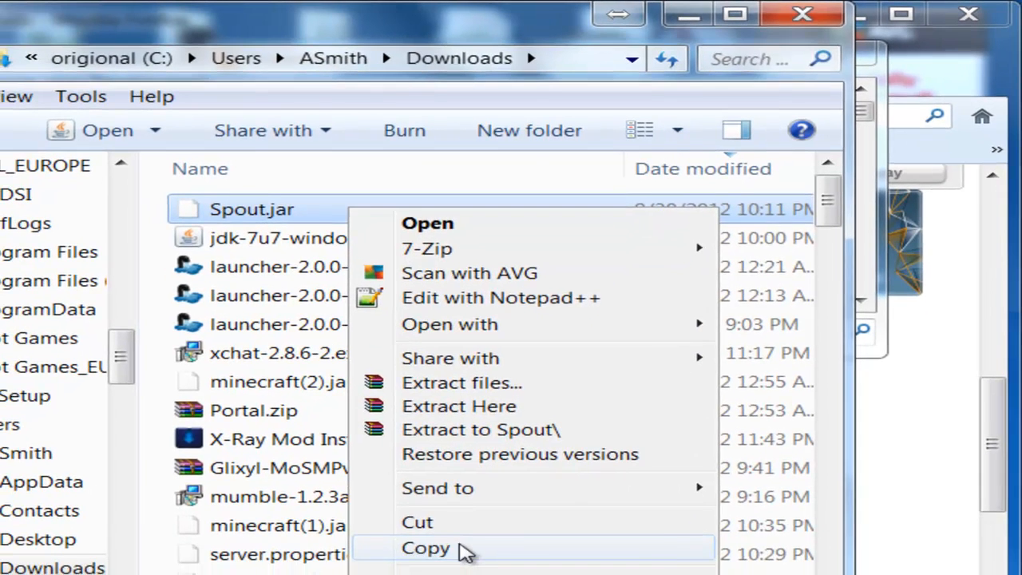
pyautogui.click(463, 550)
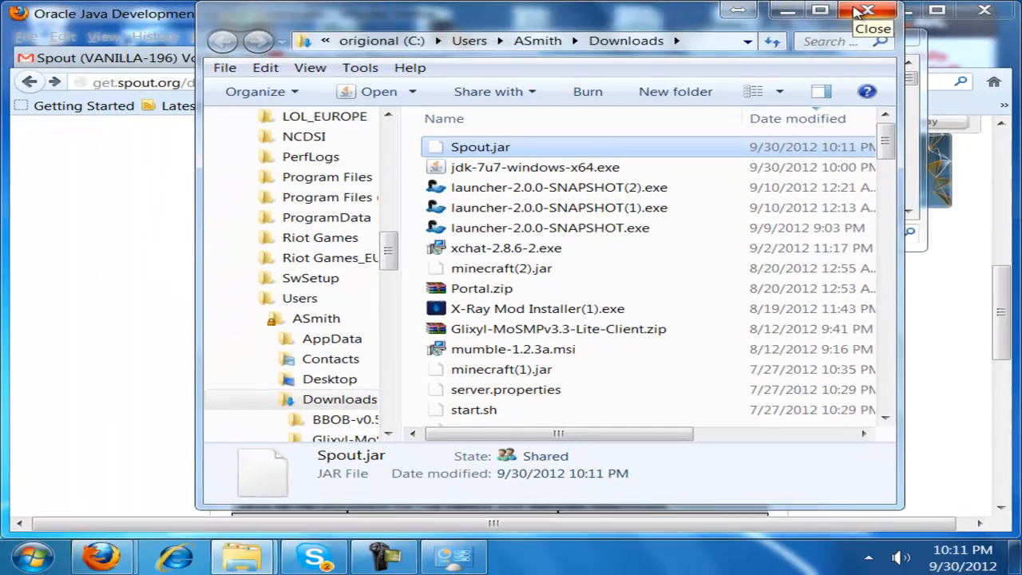
pyautogui.click(782, 18)
pyautogui.click(904, 10)
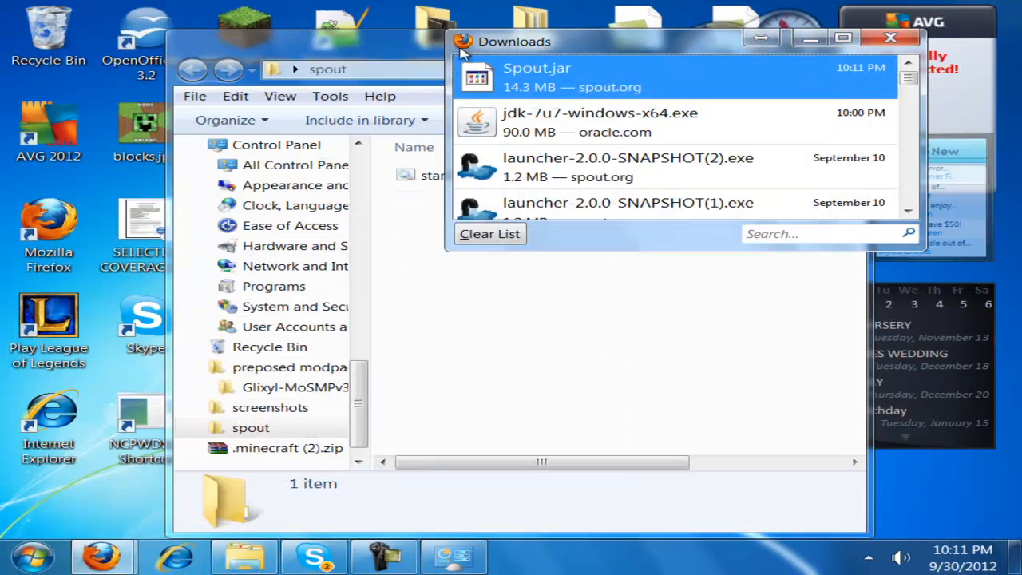
# Clear the open windows off the desktop and paste the copied Spout.jar into the desktop's spout folder.
pyautogui.click(404, 54)
pyautogui.click(758, 38)
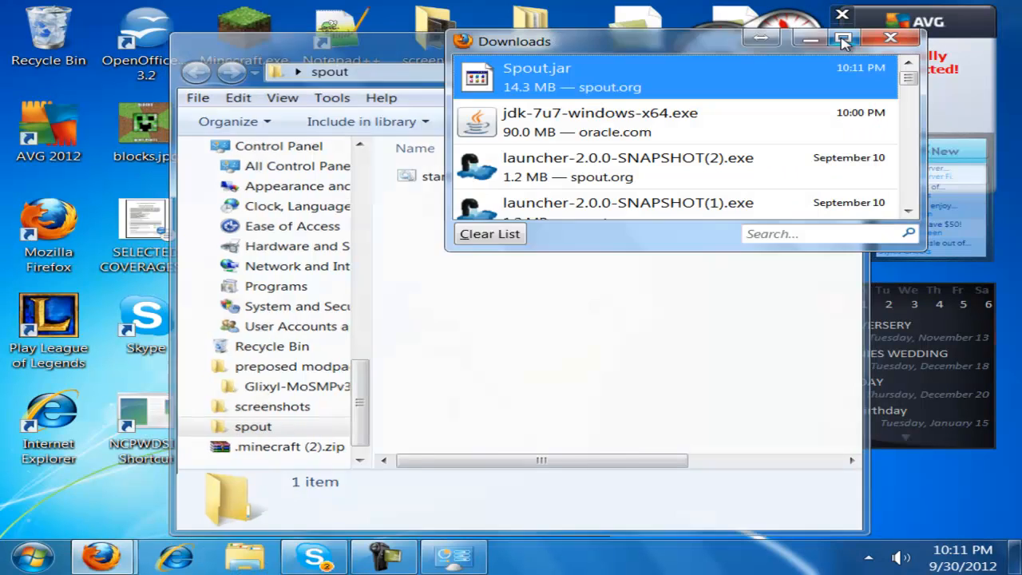
pyautogui.click(809, 38)
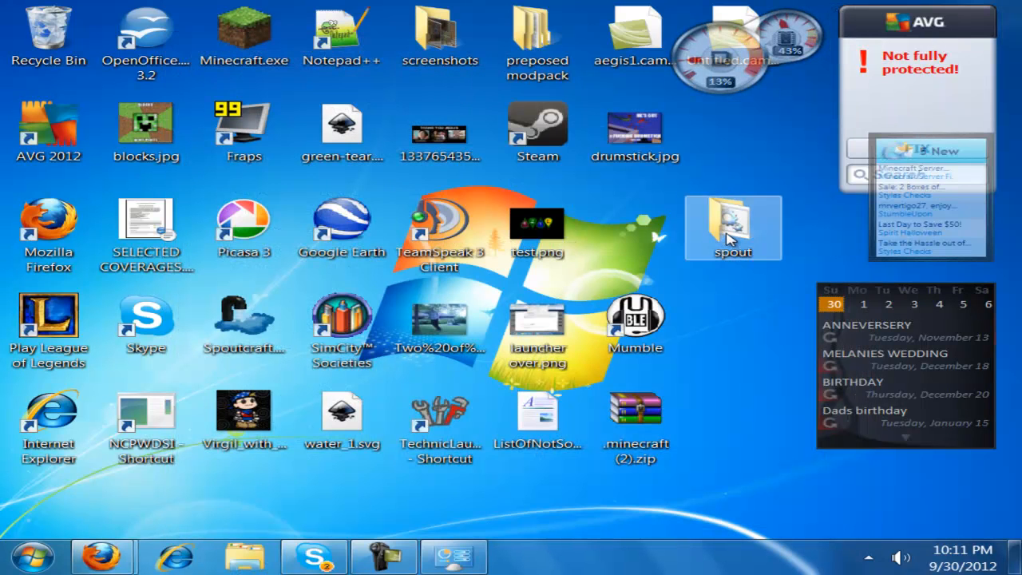
pyautogui.doubleClick(728, 235)
pyautogui.hotkey('ctrl', 'v')
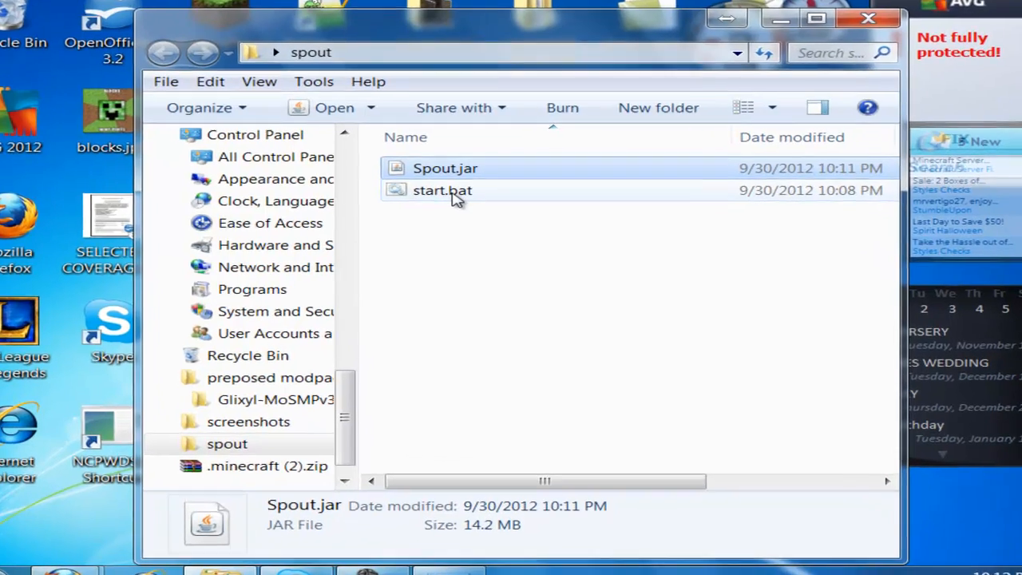
# Run start.bat to generate the server folders, dismiss the console, and check the plugins folder before returning to spout.
pyautogui.doubleClick(459, 199)
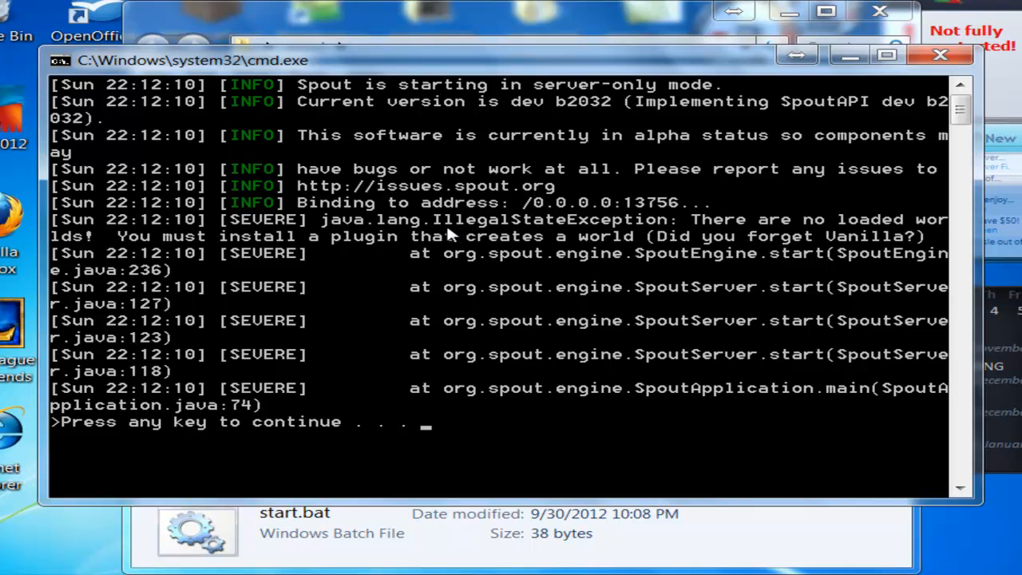
pyautogui.press('Return')
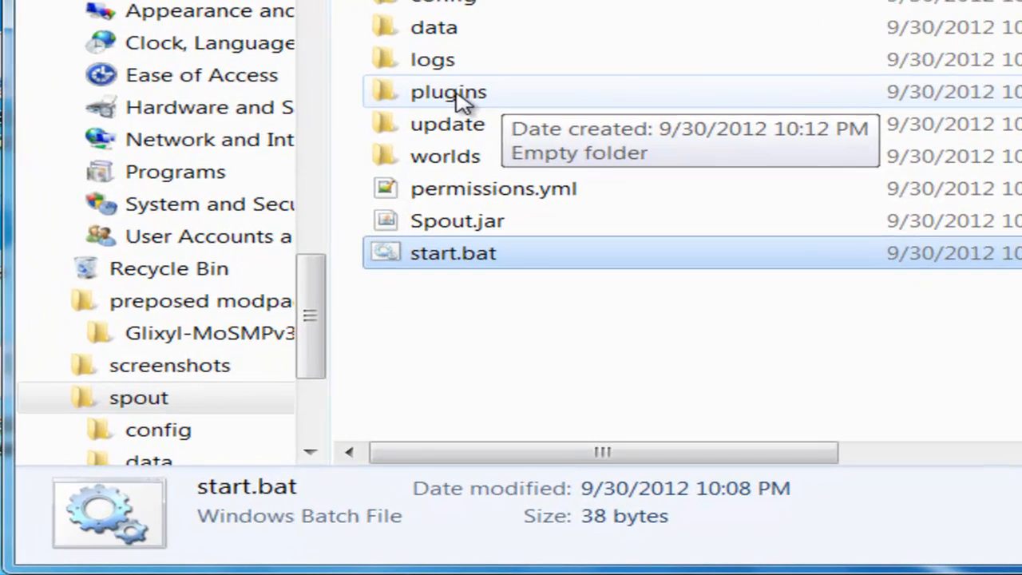
pyautogui.doubleClick(451, 197)
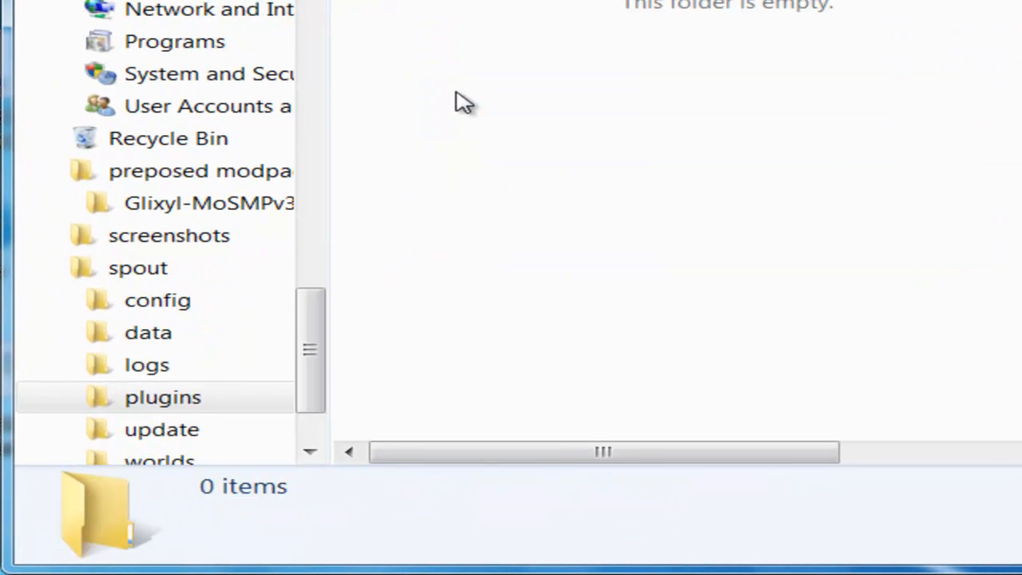
pyautogui.press('BackSpace')
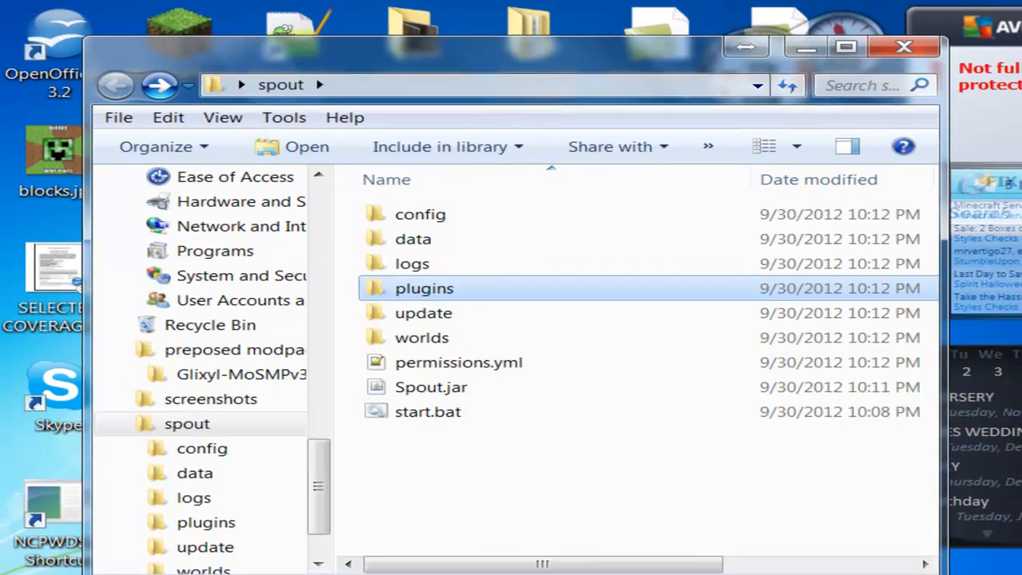
pyautogui.click(100, 571)
pyautogui.click(95, 531)
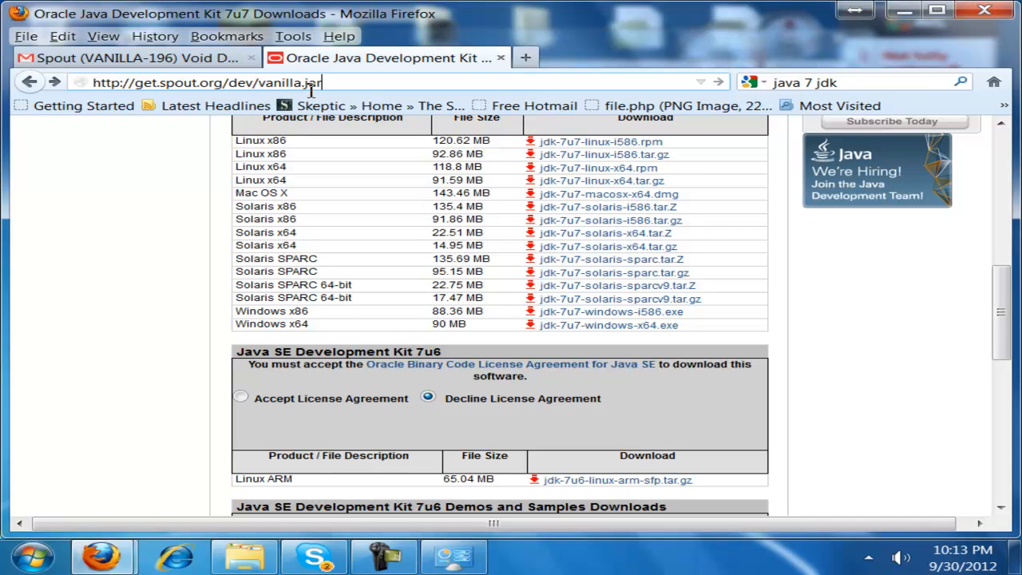
pyautogui.press('Return')
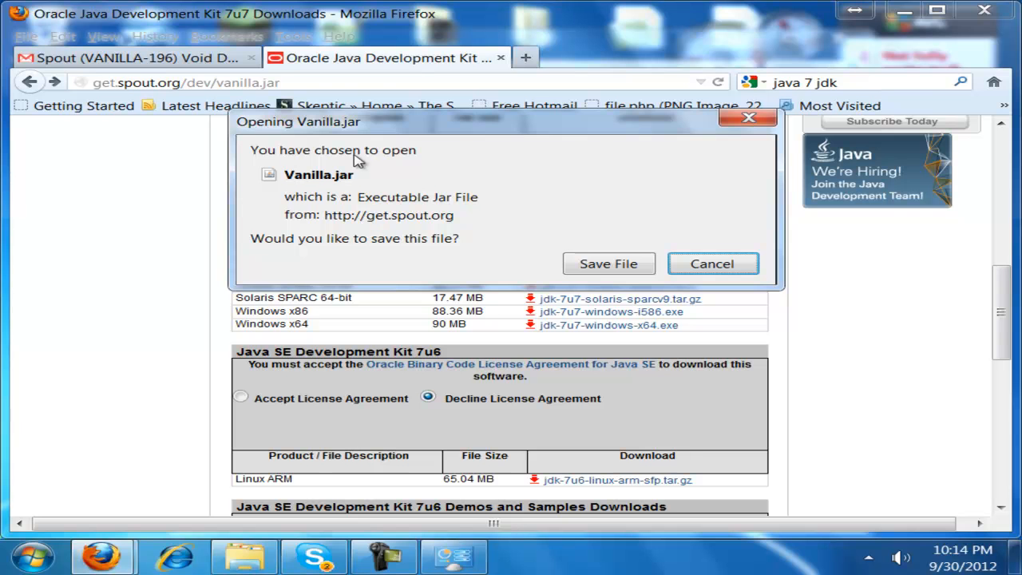
pyautogui.click(614, 265)
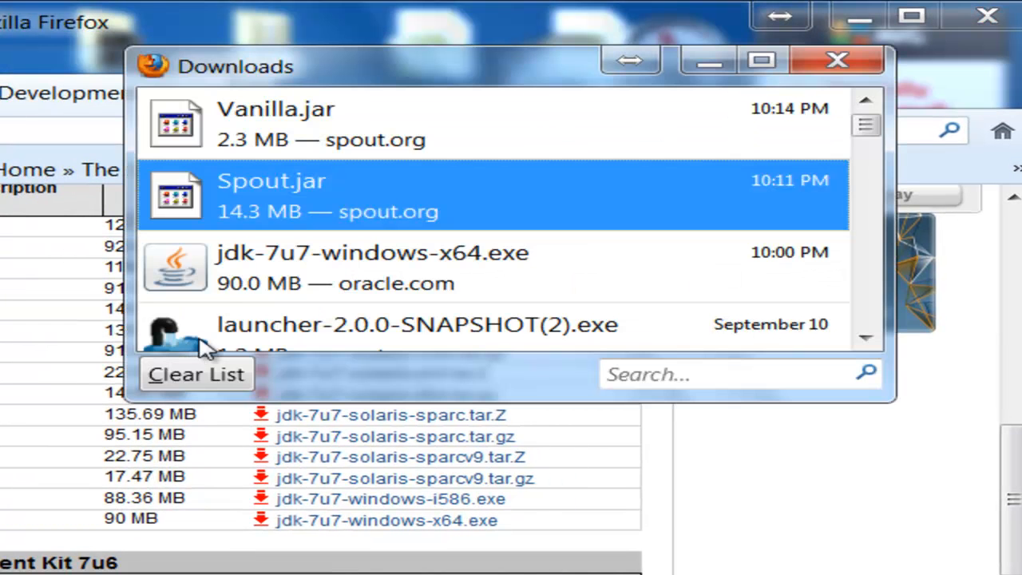
# Copy the downloaded Vanilla.jar from its containing folder, close the folder and Downloads windows, and minimize Firefox.
pyautogui.click(339, 120)
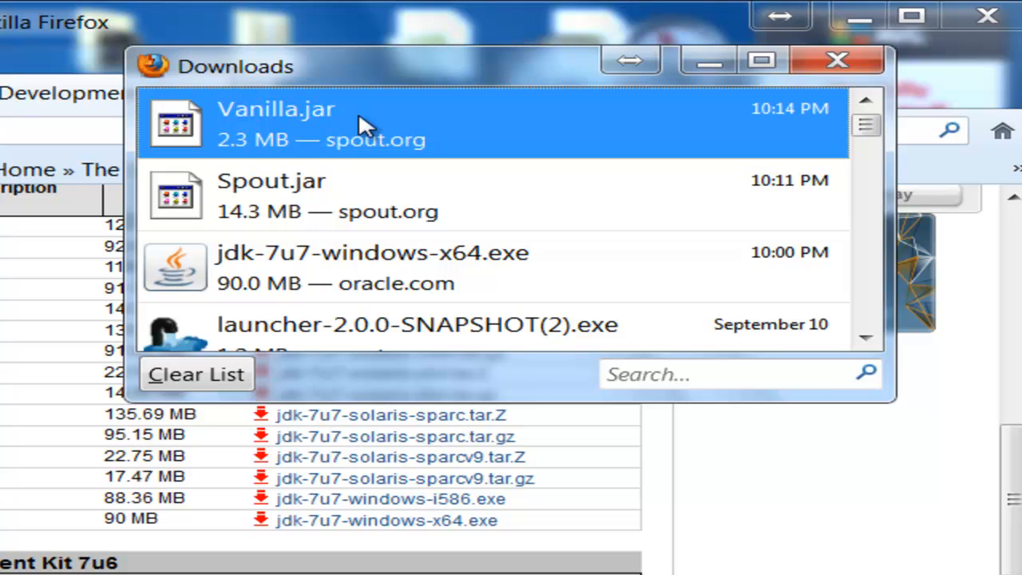
pyautogui.rightClick(357, 125)
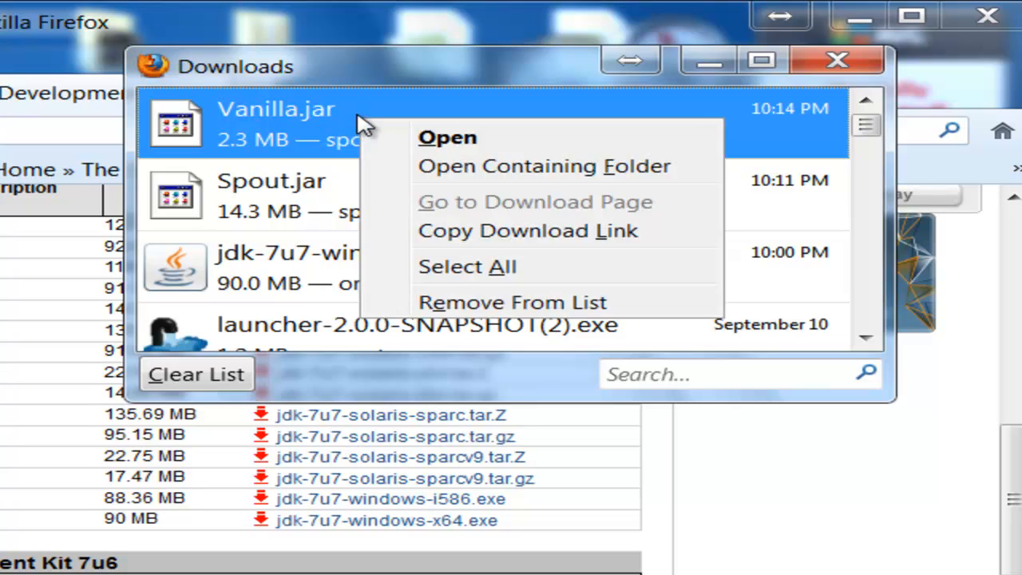
pyautogui.click(479, 164)
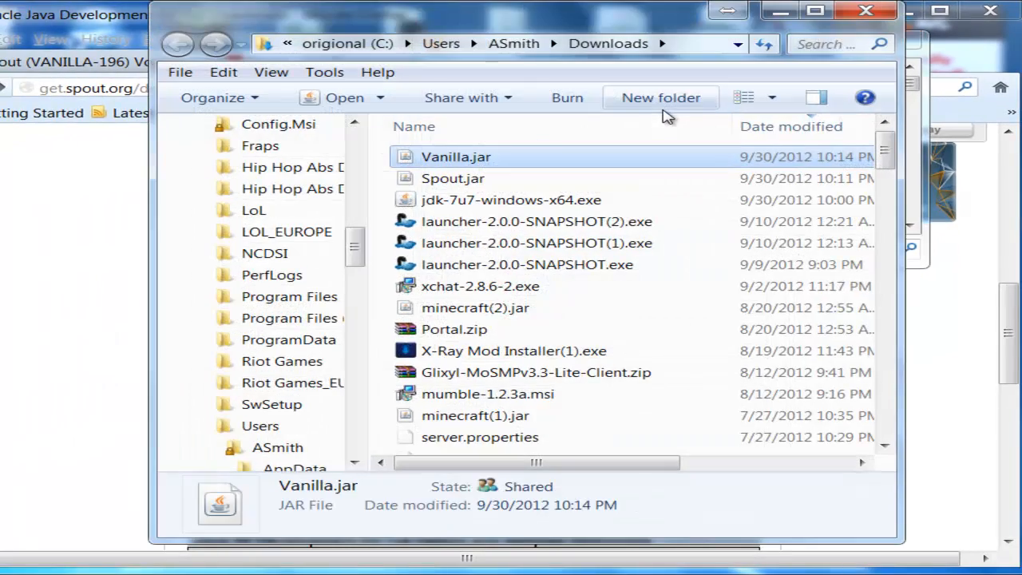
pyautogui.rightClick(489, 153)
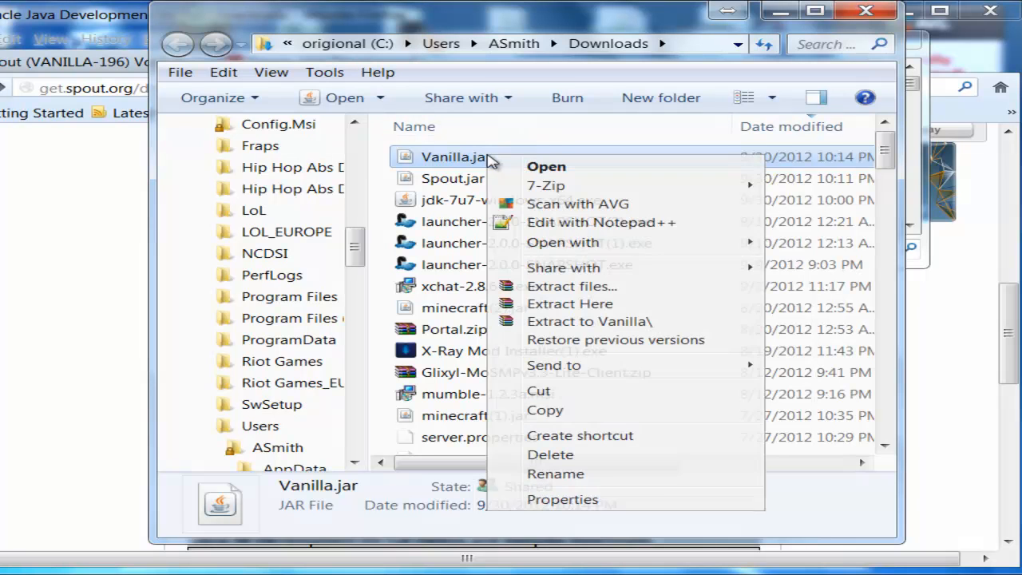
pyautogui.click(567, 422)
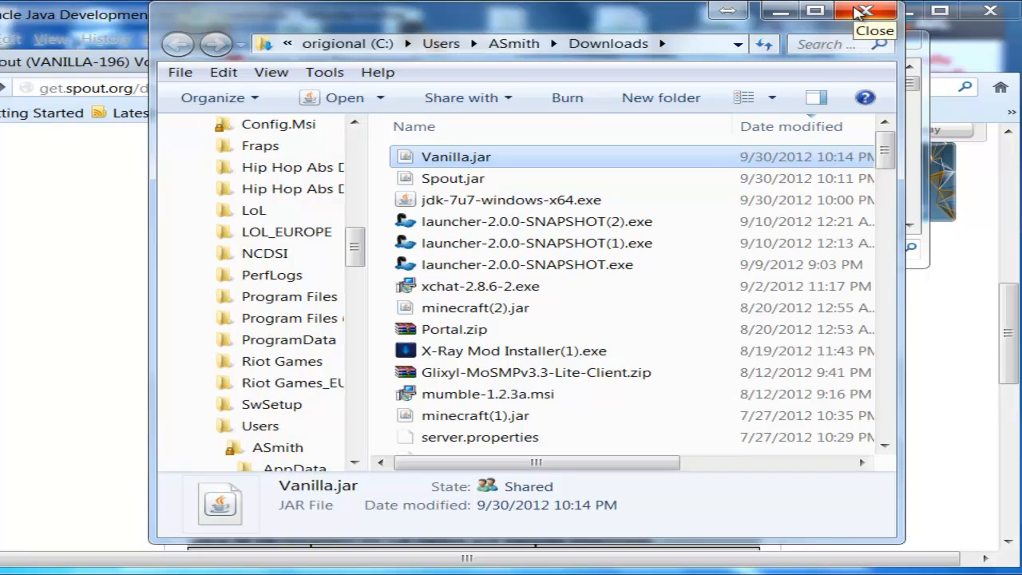
pyautogui.click(860, 12)
pyautogui.click(891, 42)
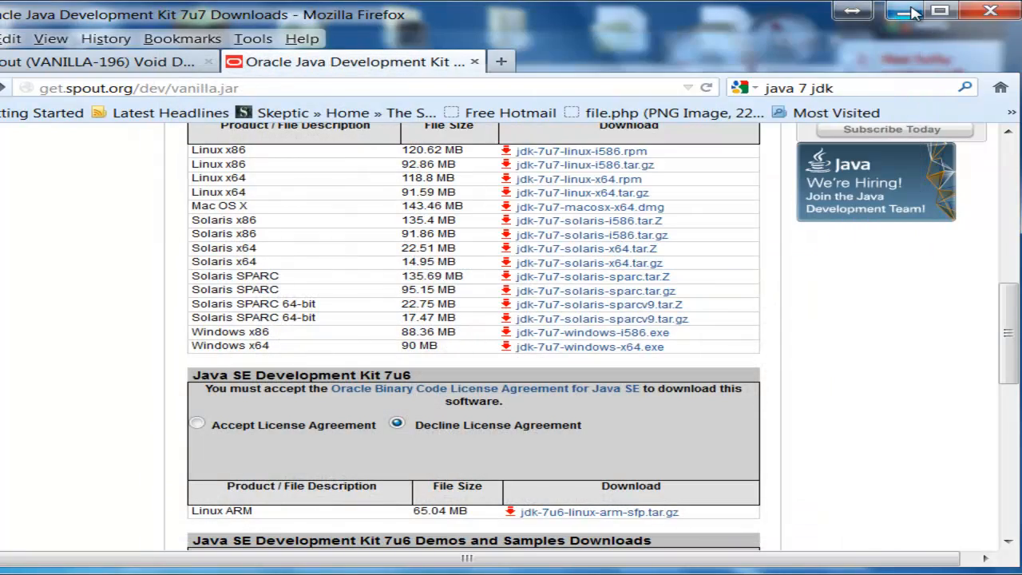
pyautogui.click(905, 12)
# Paste Vanilla.jar into the plugins folder inside the spout folder.
pyautogui.click(474, 405)
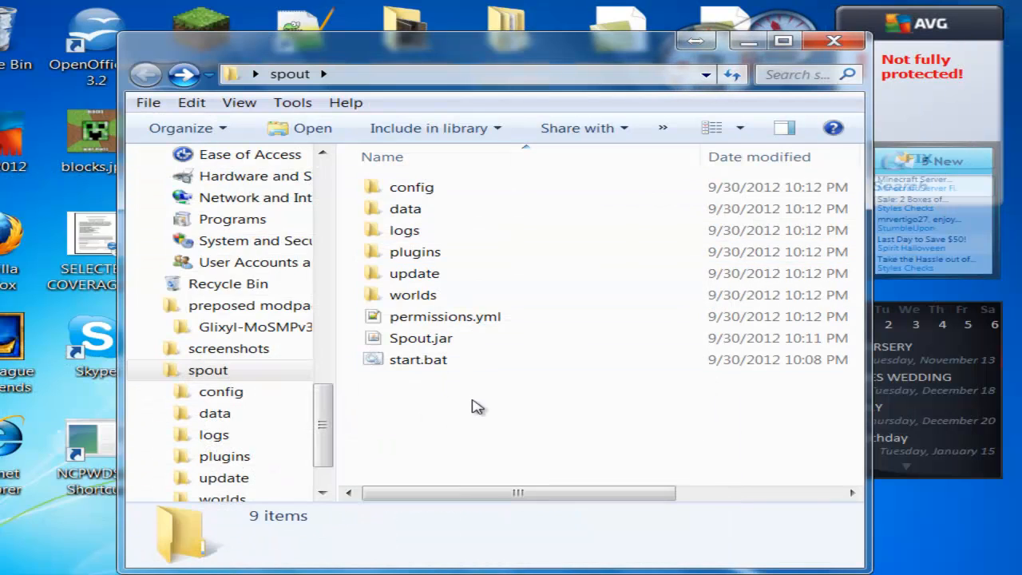
pyautogui.doubleClick(474, 257)
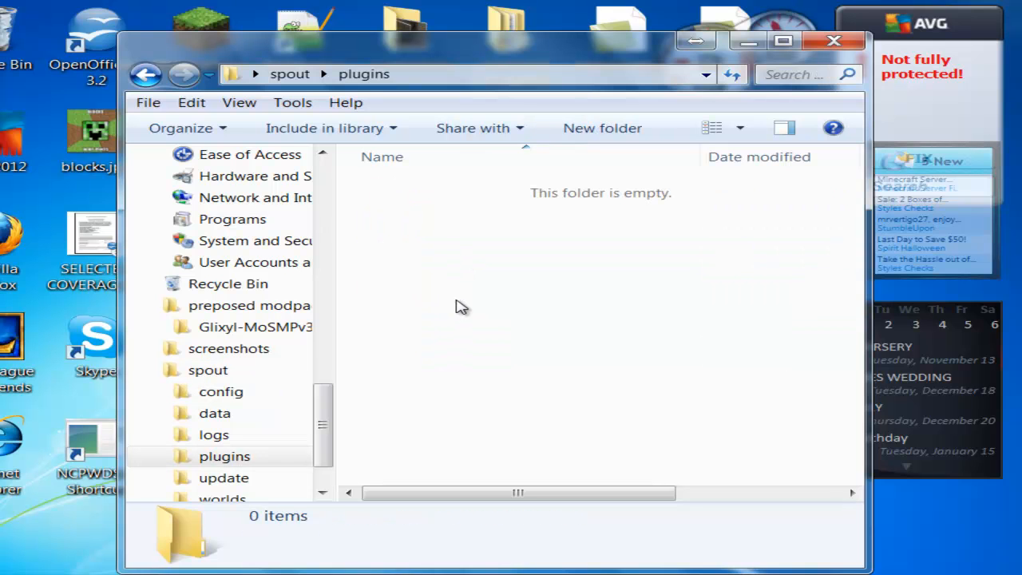
pyautogui.hotkey('ctrl', 'v')
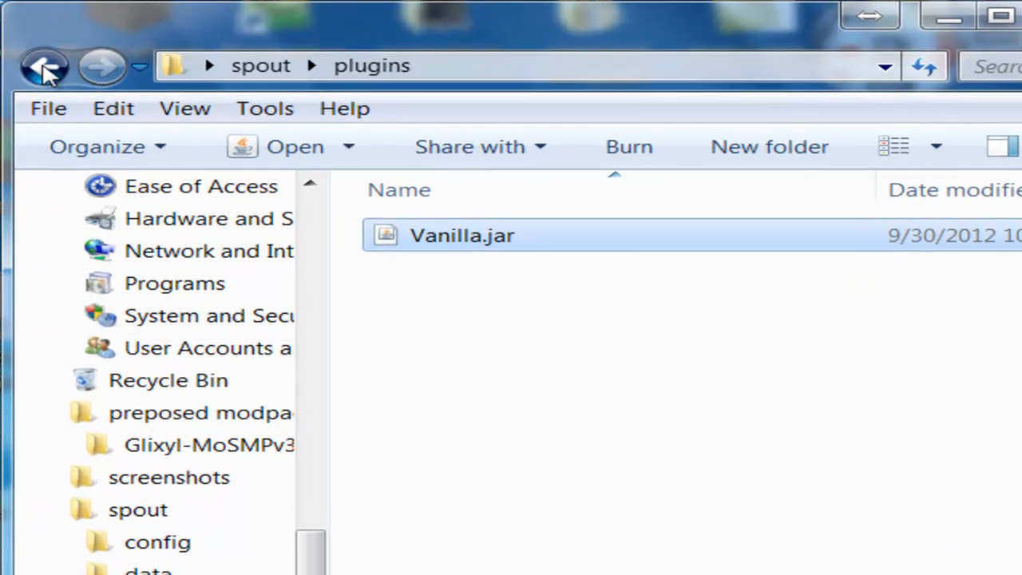
# Return to the spout folder, run start.bat again, and review the server's startup and world generation log.
pyautogui.click(44, 69)
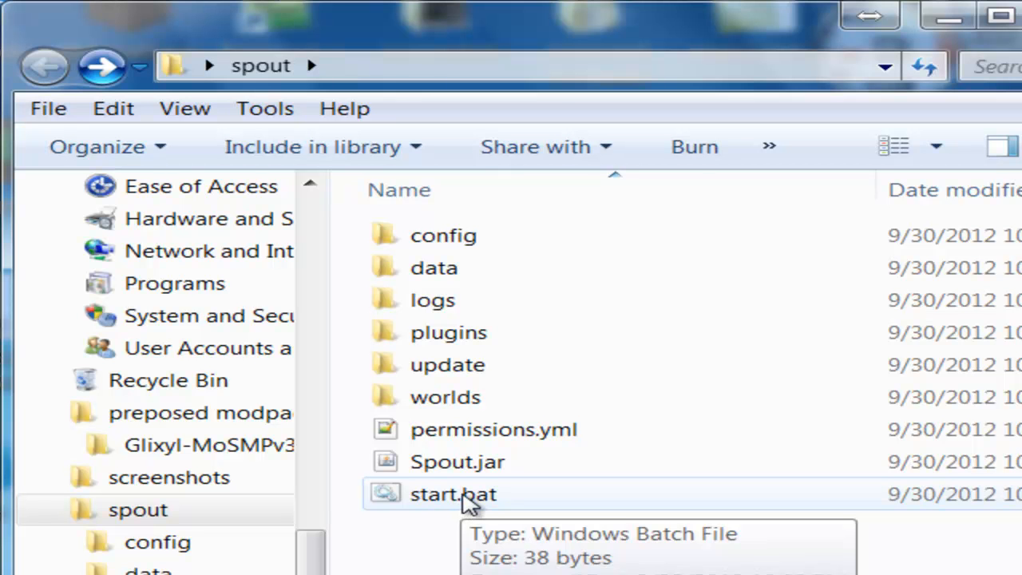
pyautogui.doubleClick(463, 493)
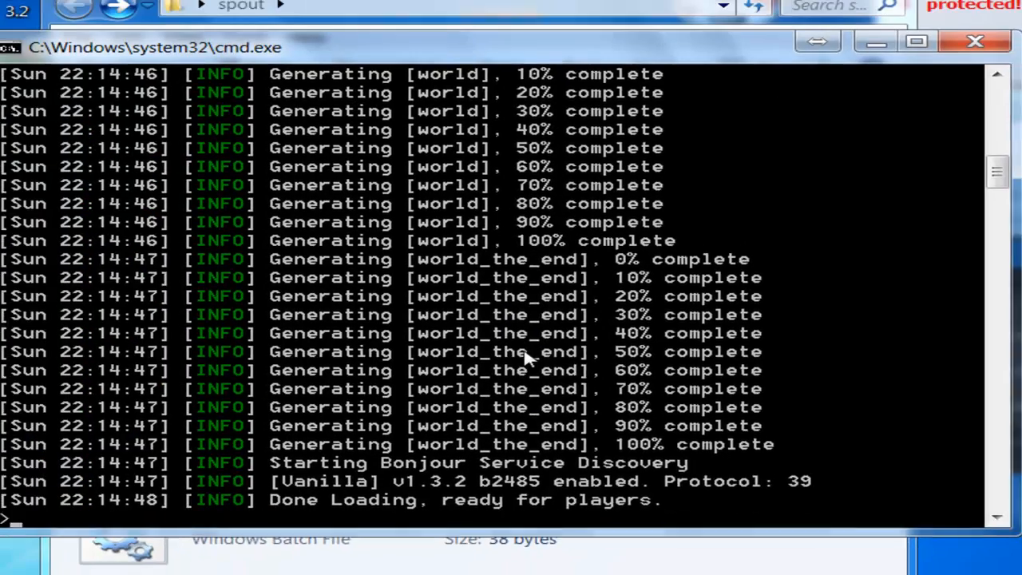
pyautogui.scroll(4, 415, 313)
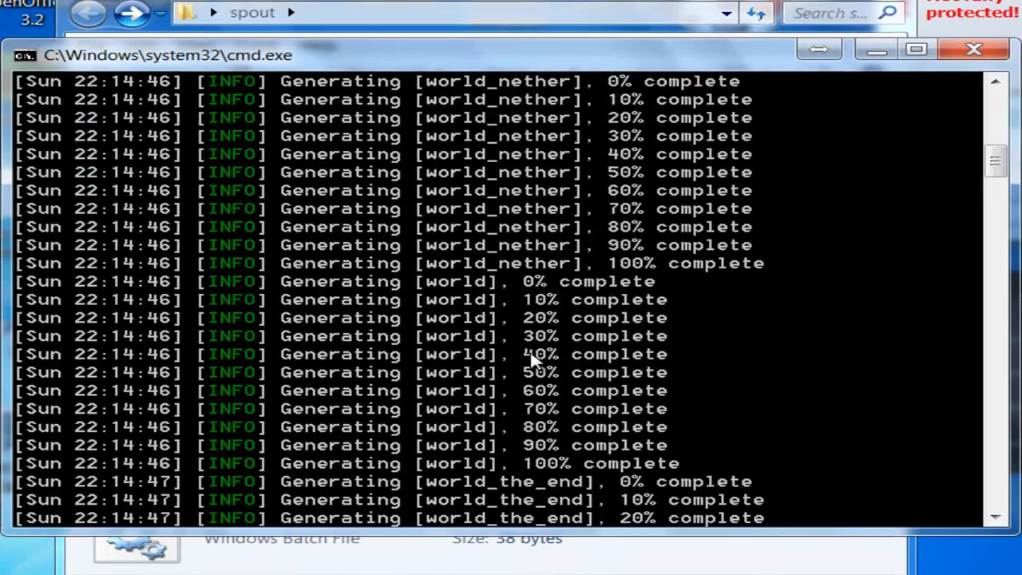
pyautogui.scroll(7, 528, 351)
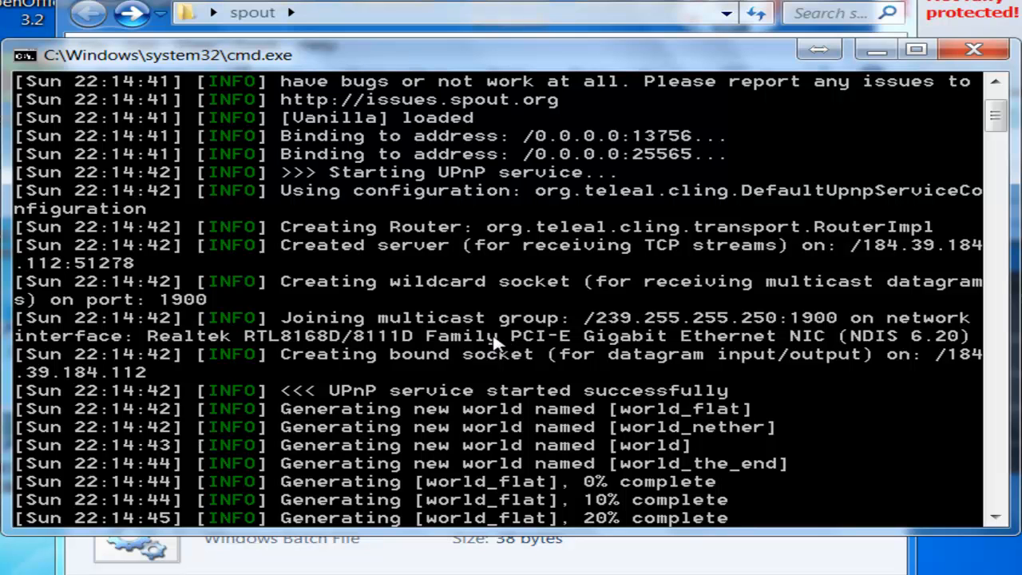
pyautogui.scroll(1, 595, 376)
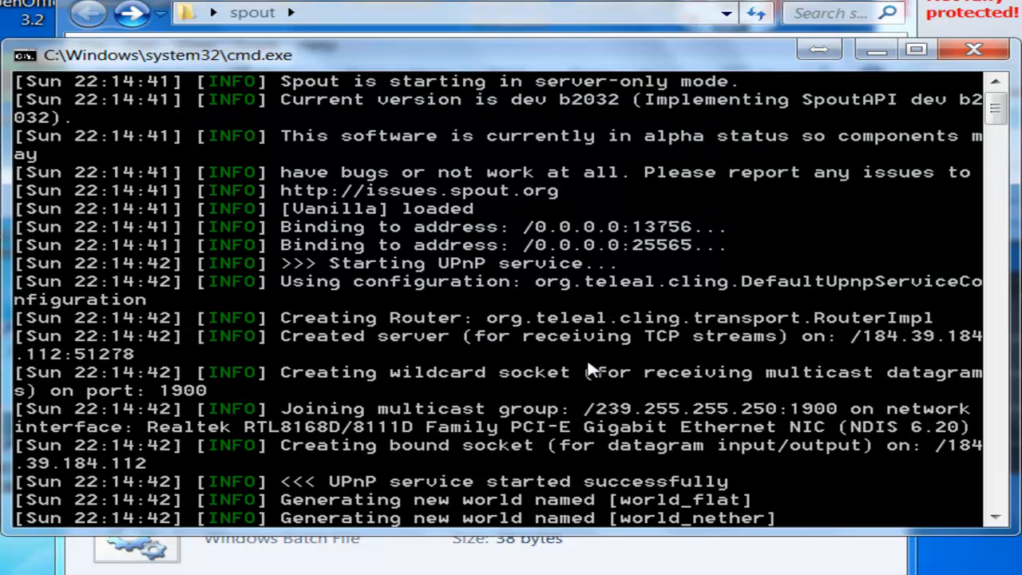
pyautogui.scroll(-16, 403, 294)
pyautogui.scroll(-3, 403, 294)
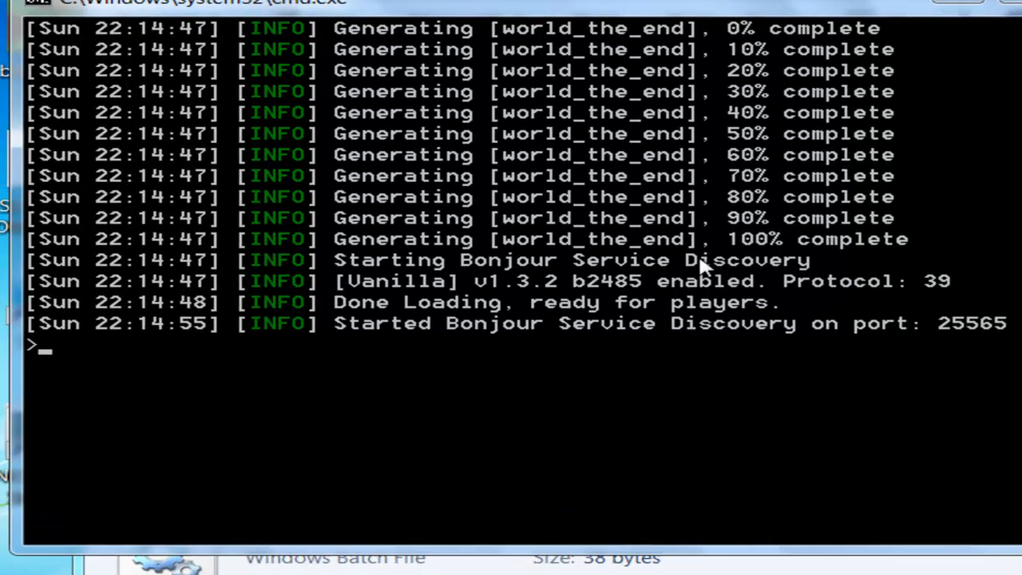
# Shut down the running server with the stop command and dismiss the console window.
pyautogui.write('stop')
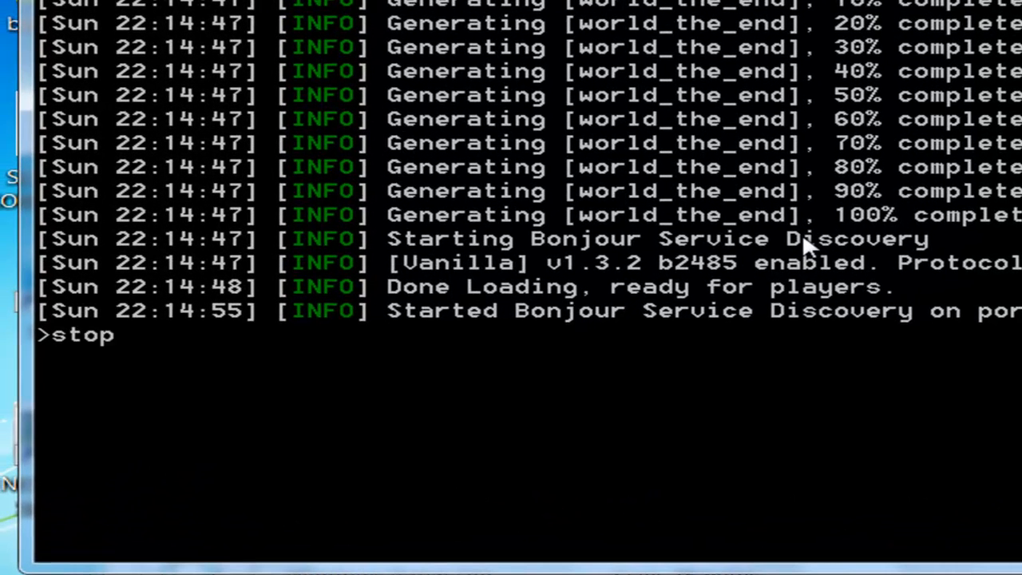
pyautogui.press('Return')
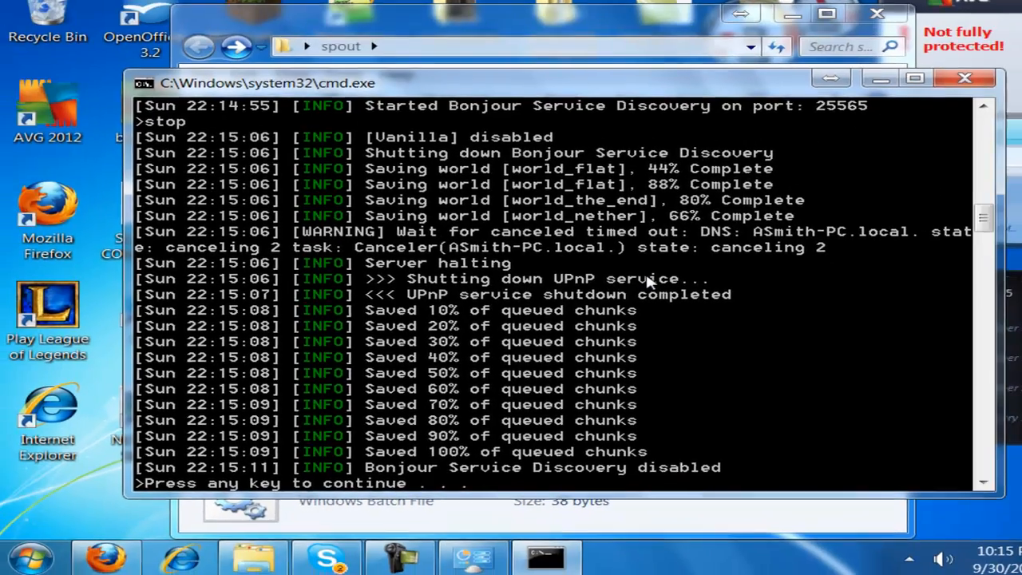
pyautogui.press('Return')
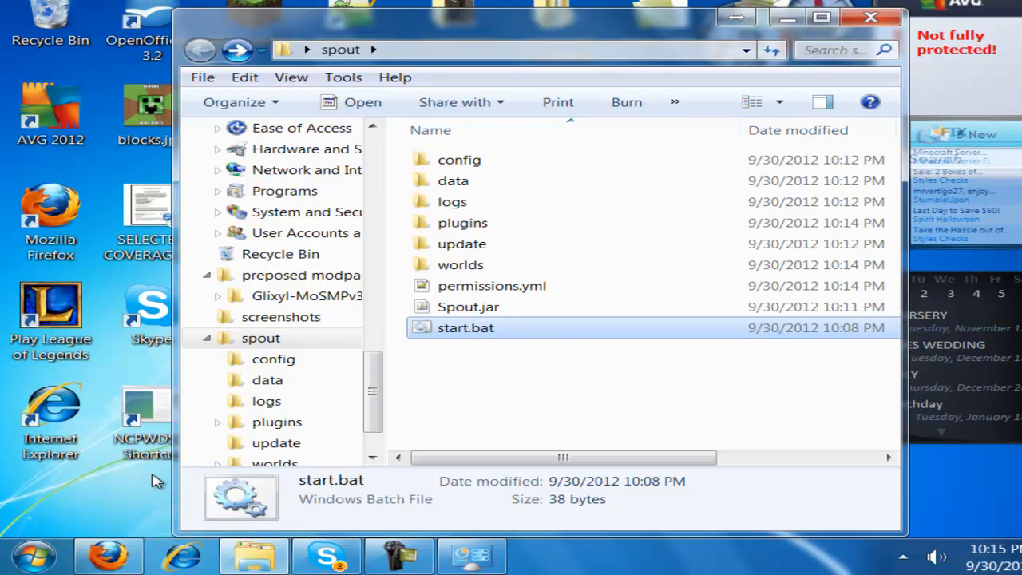
# Search for cmd in Windows and open the cmd.exe command prompt.
pyautogui.click(35, 557)
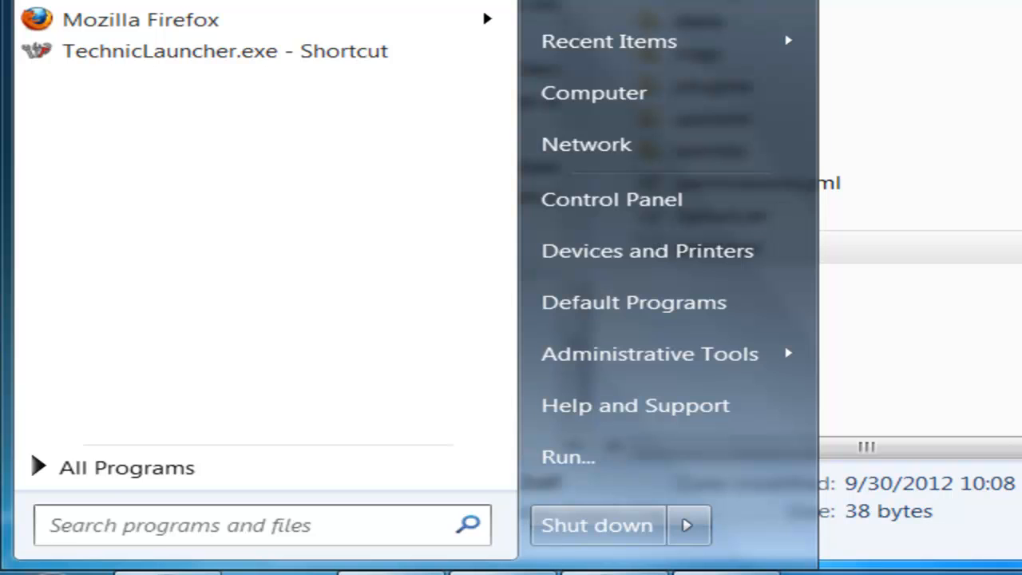
pyautogui.write('cmd')
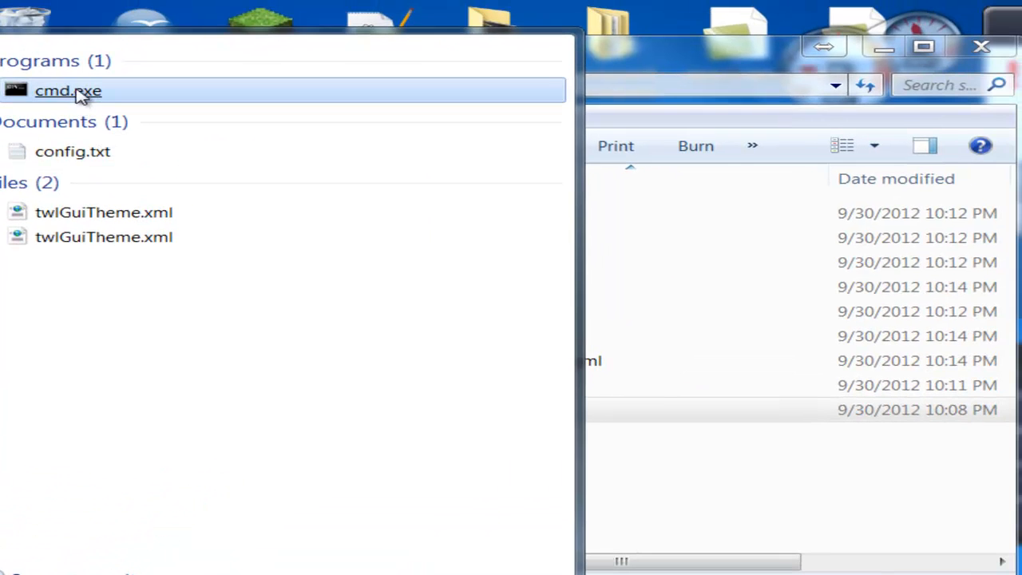
pyautogui.click(76, 91)
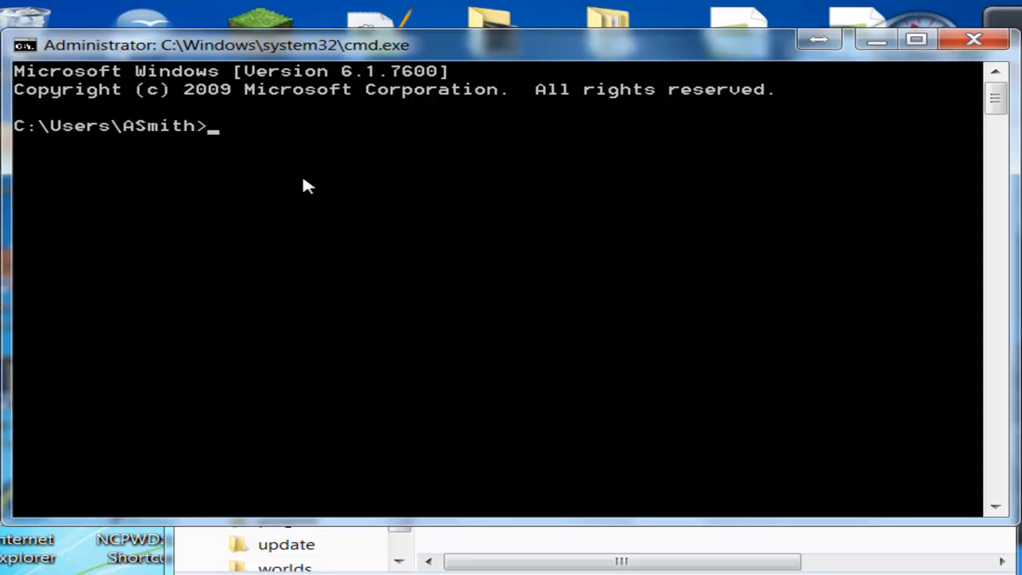
# Change the command prompt's directory to the spout folder using "cd desktop" and "cd spout", and reposition the console window.
pyautogui.write('cd dek')
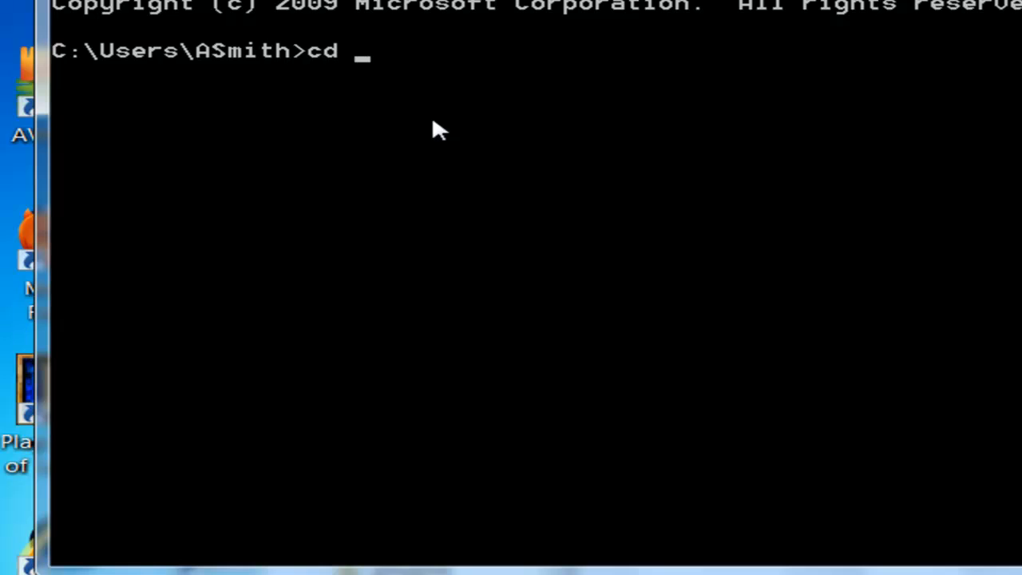
pyautogui.press('BackSpace')
pyautogui.write('sktop')
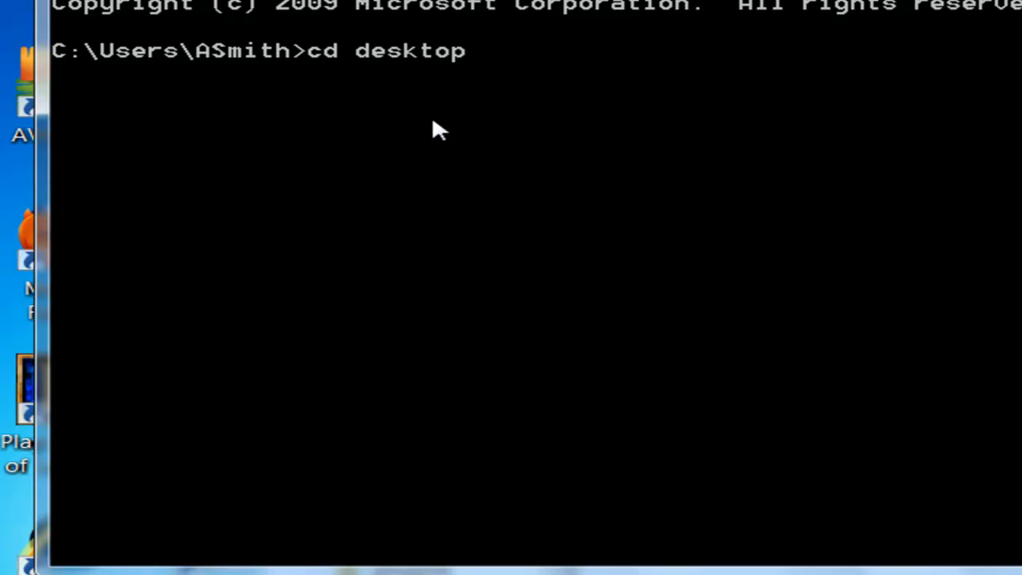
pyautogui.press('Return')
pyautogui.write('cd spout')
pyautogui.press('Return')
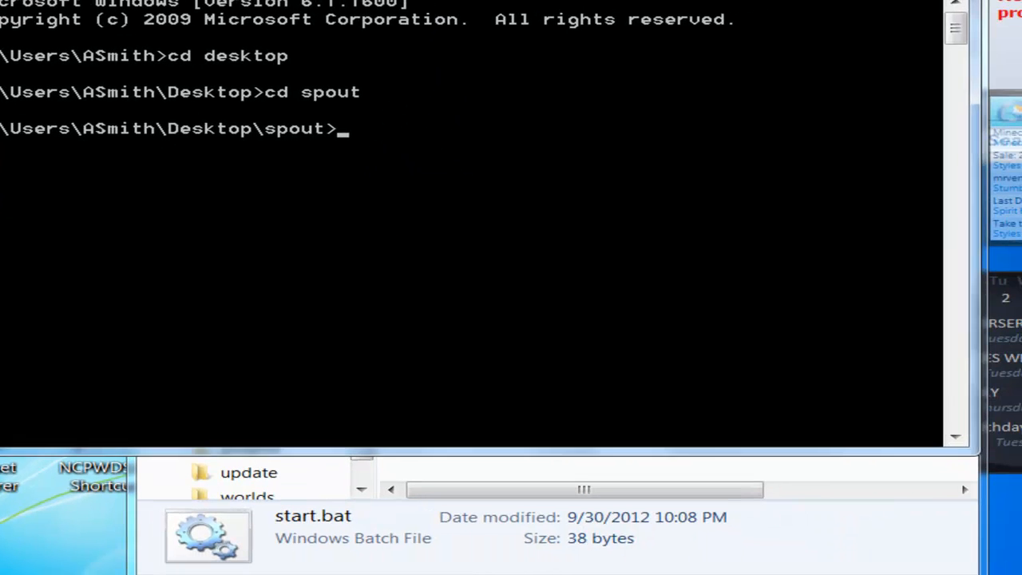
pyautogui.moveTo(434, 0); pyautogui.dragTo(470, 57)
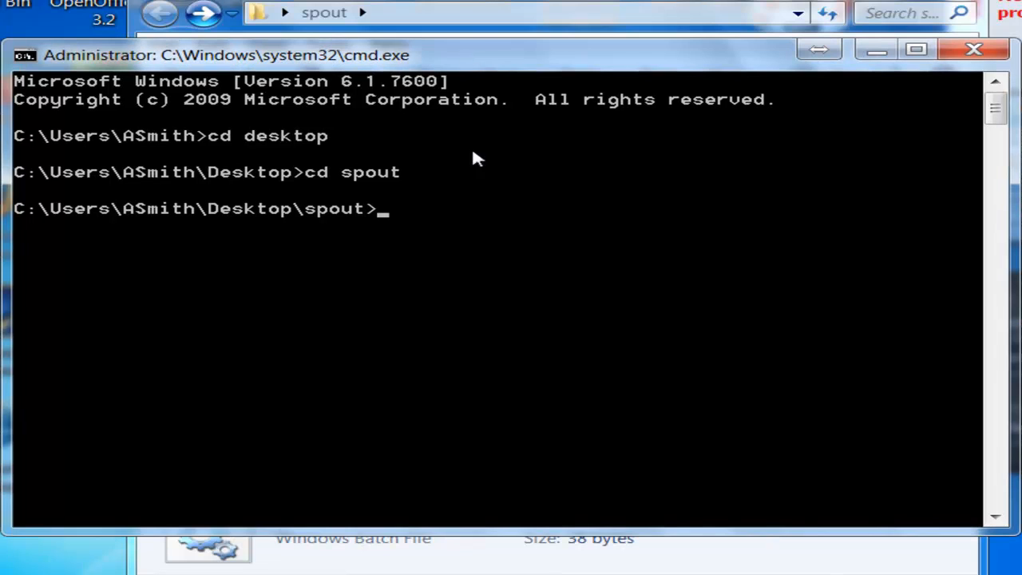
# Launch the server by running start.bat from the spout folder in the command prompt, and shut it down with the stop command.
pyautogui.write('start.bat')
pyautogui.press('Return')
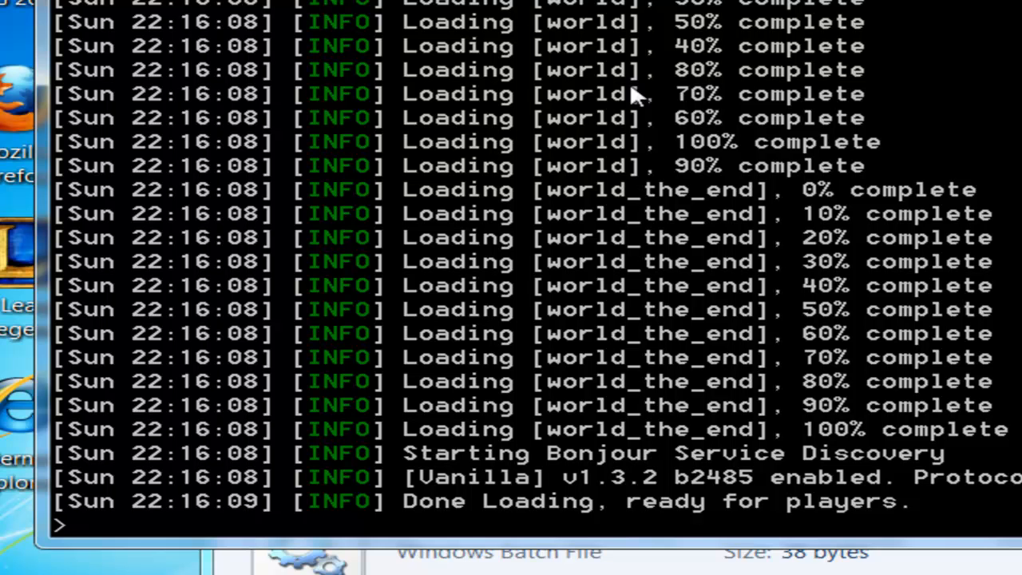
pyautogui.write('stop')
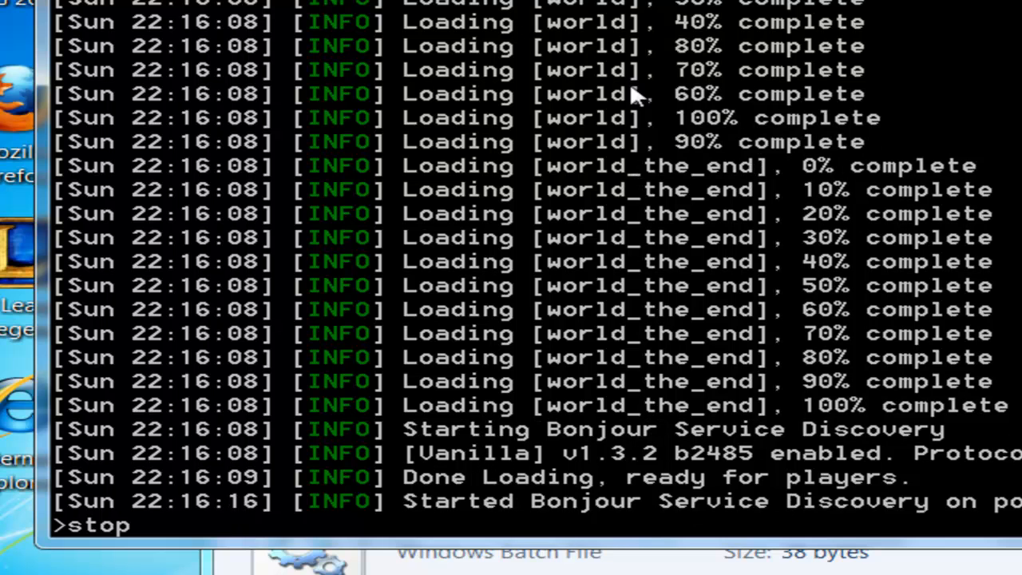
pyautogui.press('Return')
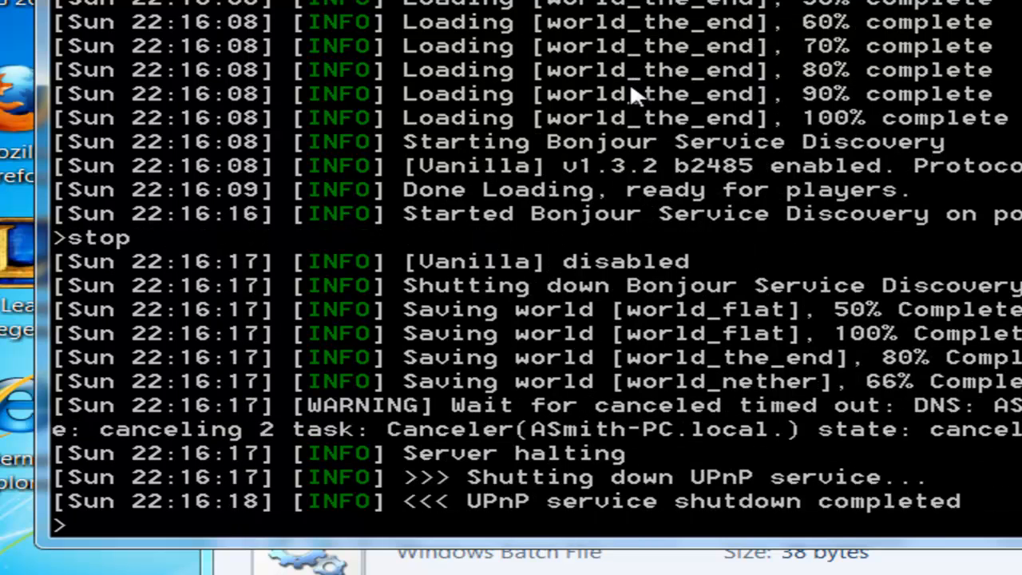
# Dismiss the batch file's pause, review the shutdown log, and close the command prompt window.
pyautogui.scroll(-3, 629, 82)
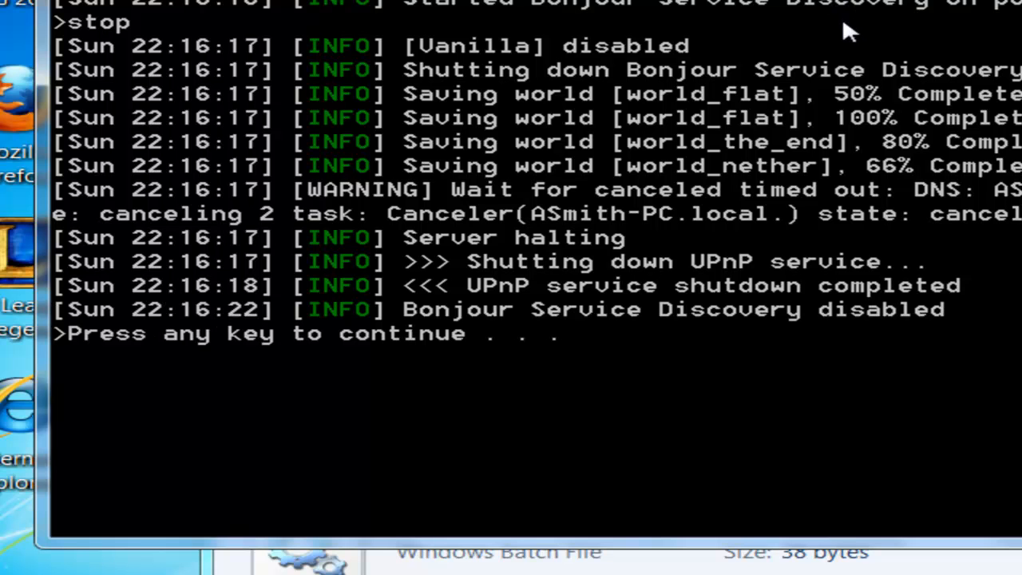
pyautogui.press('Return')
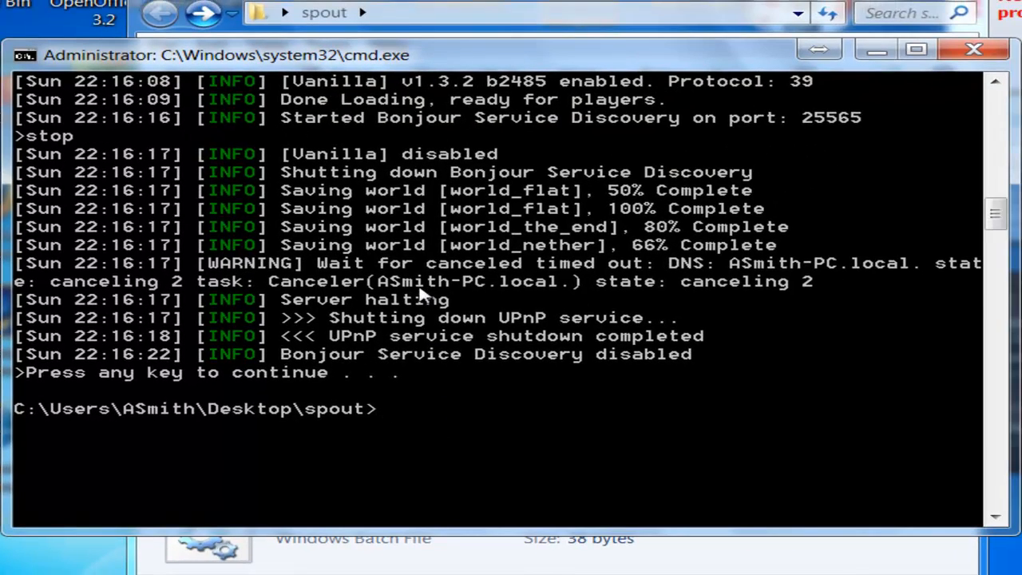
pyautogui.scroll(1, 423, 296)
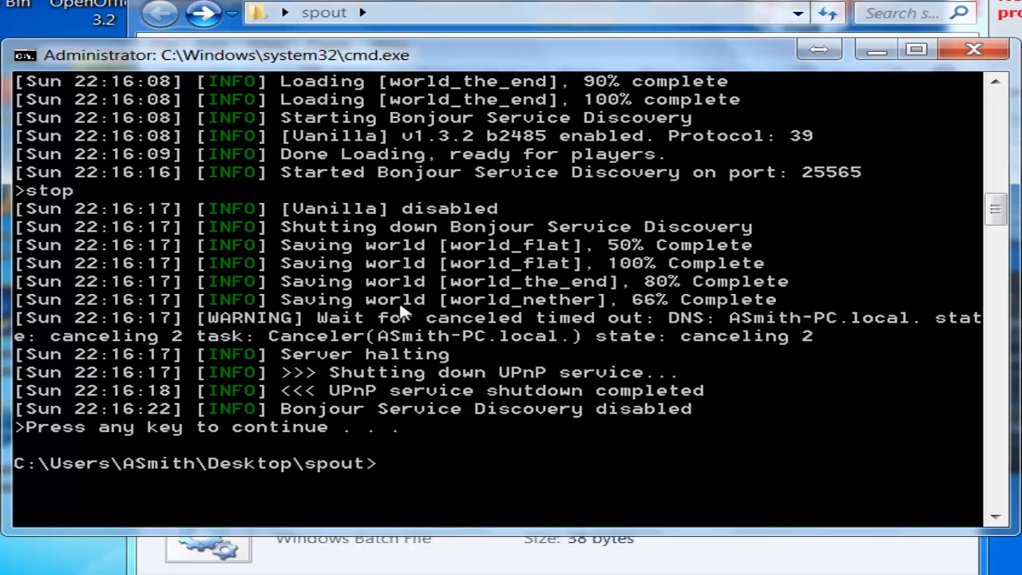
pyautogui.click(976, 50)
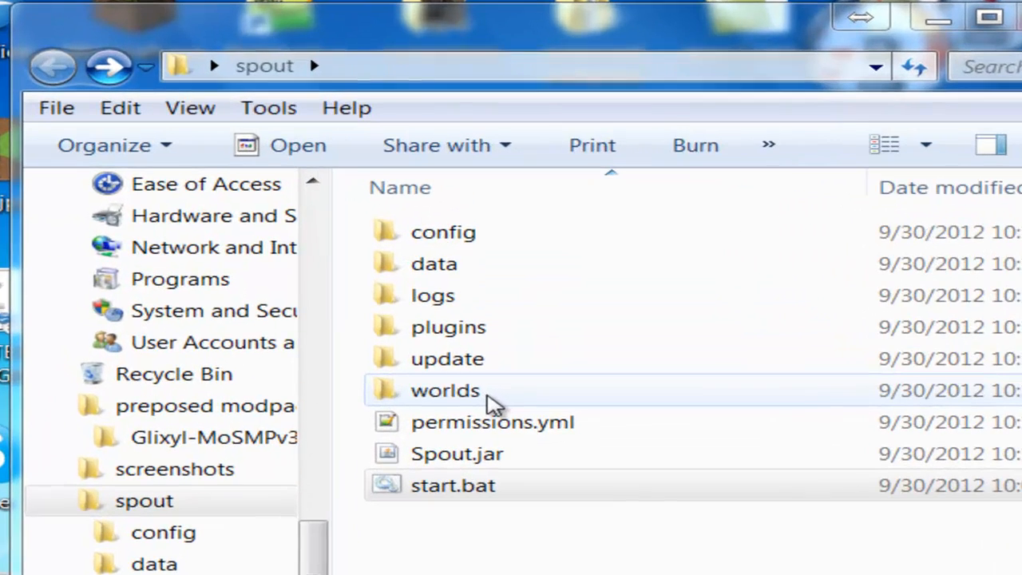
# Look through the config folder's files and return to the spout folder.
pyautogui.doubleClick(588, 244)
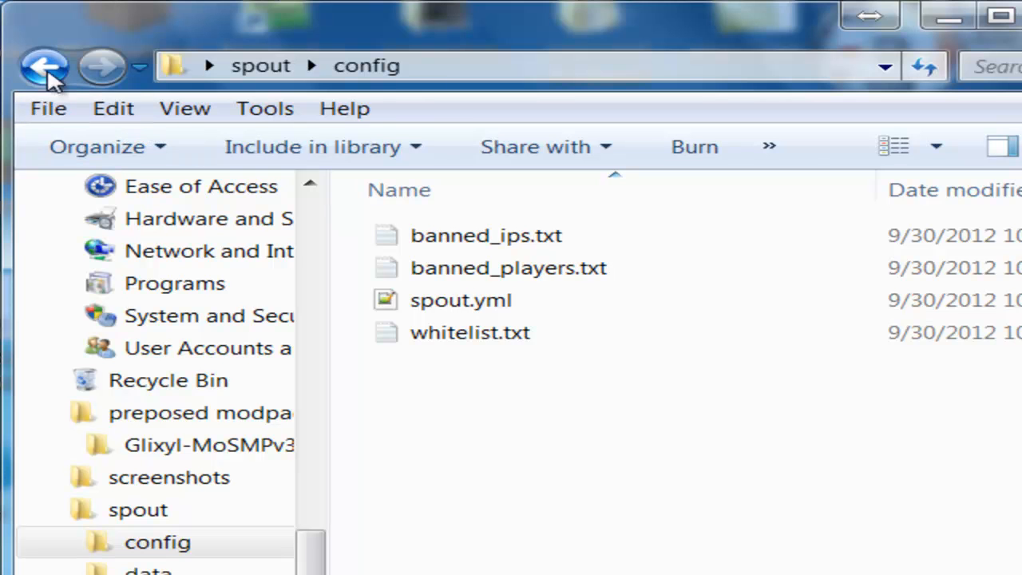
pyautogui.click(45, 67)
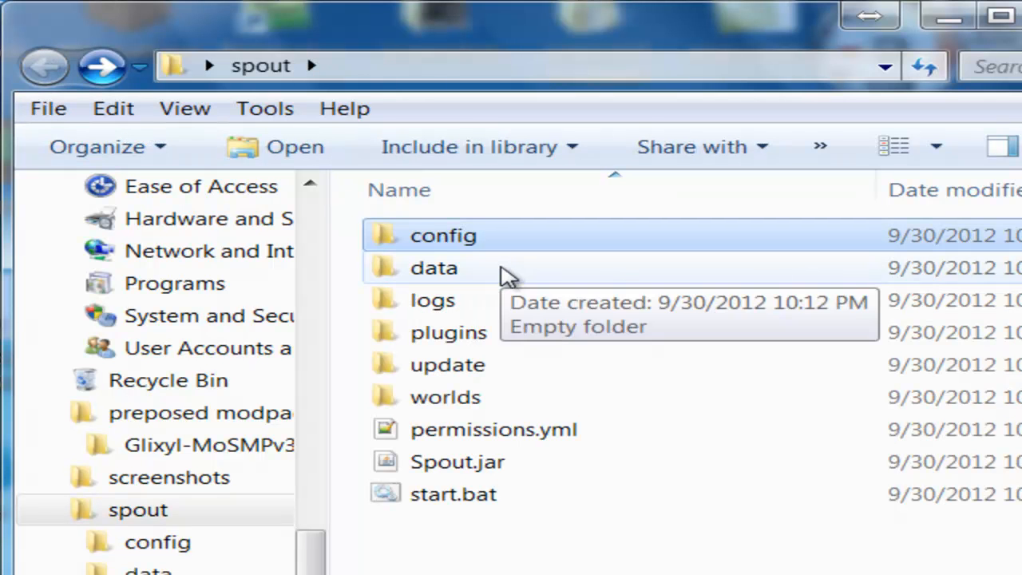